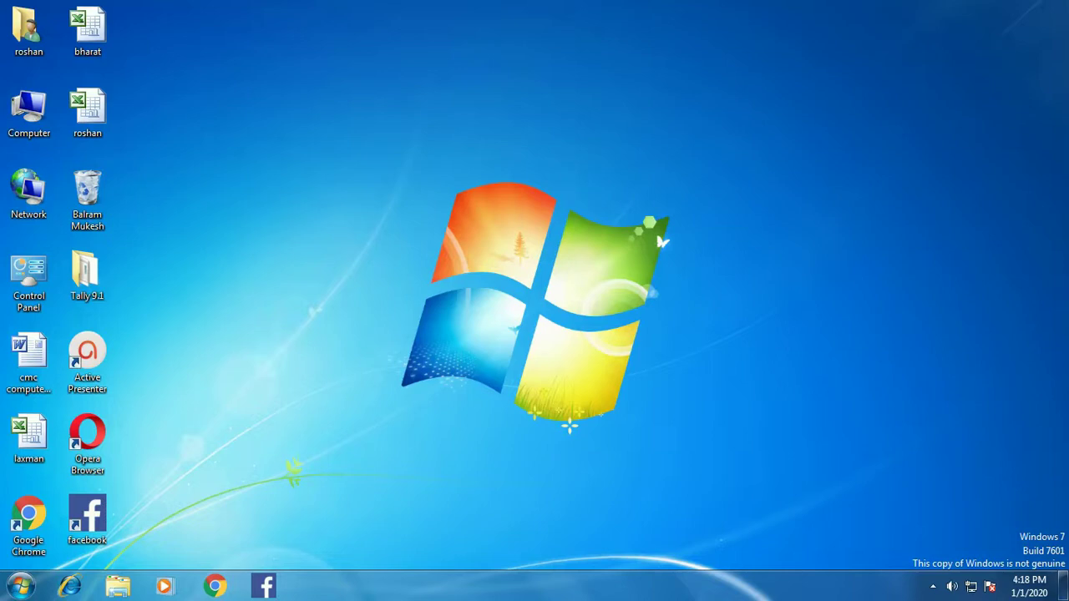
Select the desktop icons by dragging, then clear the selection
{"action": "left_click_drag", "start_coordinate": [147, 56], "coordinate": [2, 556]}
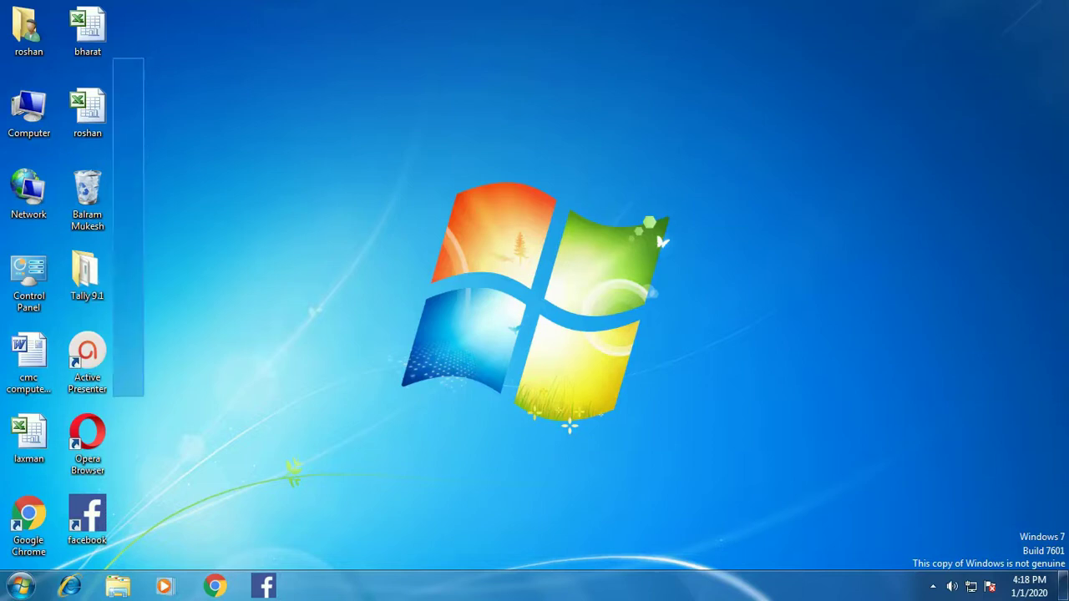
{"action": "left_click", "coordinate": [251, 334]}
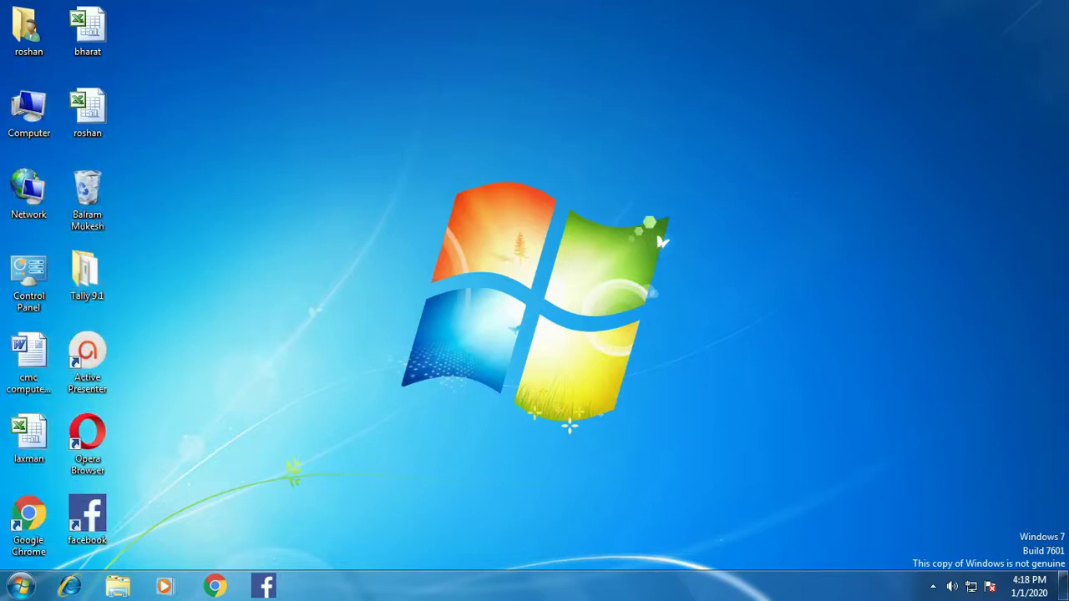
{"action": "left_click_drag", "start_coordinate": [144, 22], "coordinate": [2, 553]}
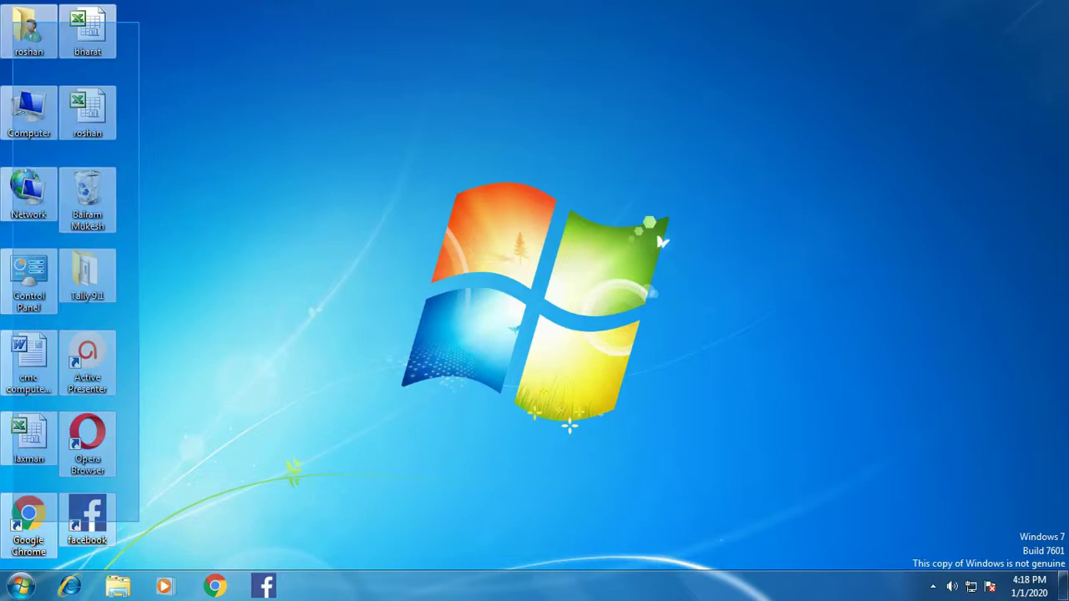
{"action": "left_click", "coordinate": [3, 564]}
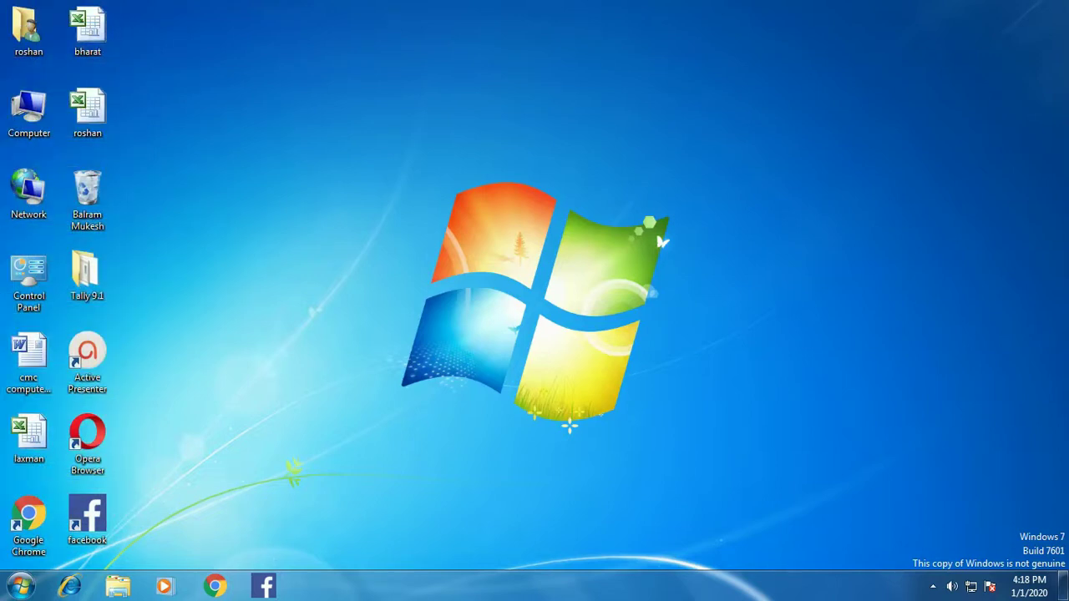
{"action": "left_click_drag", "start_coordinate": [357, 147], "coordinate": [883, 461]}
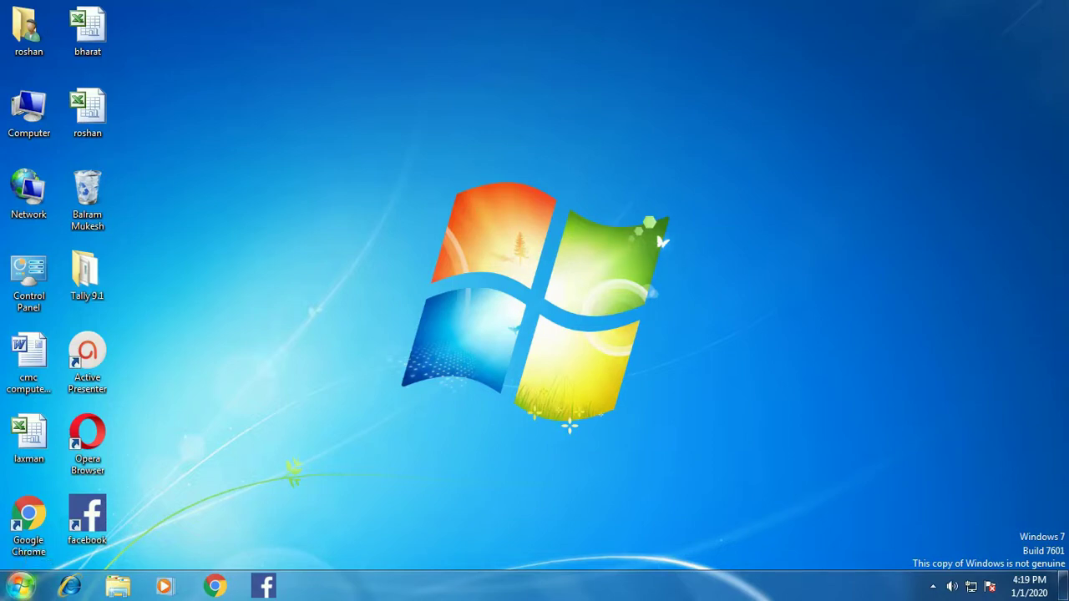
Launch Microsoft Office Word 2003 from the Start menu, opening a blank Document1
{"action": "key", "text": "super"}
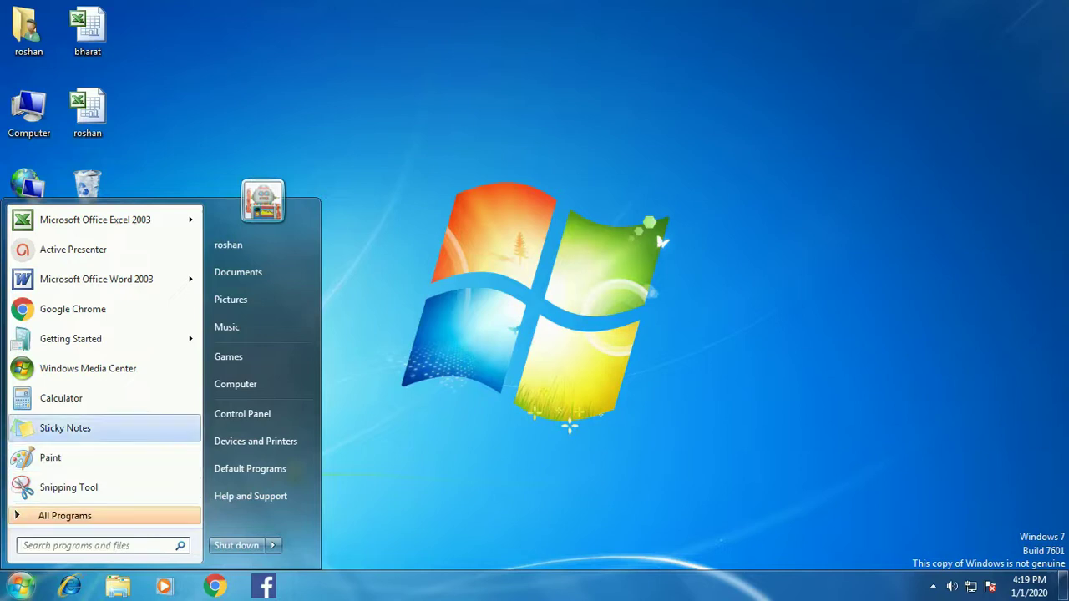
{"action": "key", "text": "Up"}
{"action": "key", "text": "Up"}
{"action": "key", "text": "Up"}
{"action": "key", "text": "Up"}
{"action": "key", "text": "Right"}
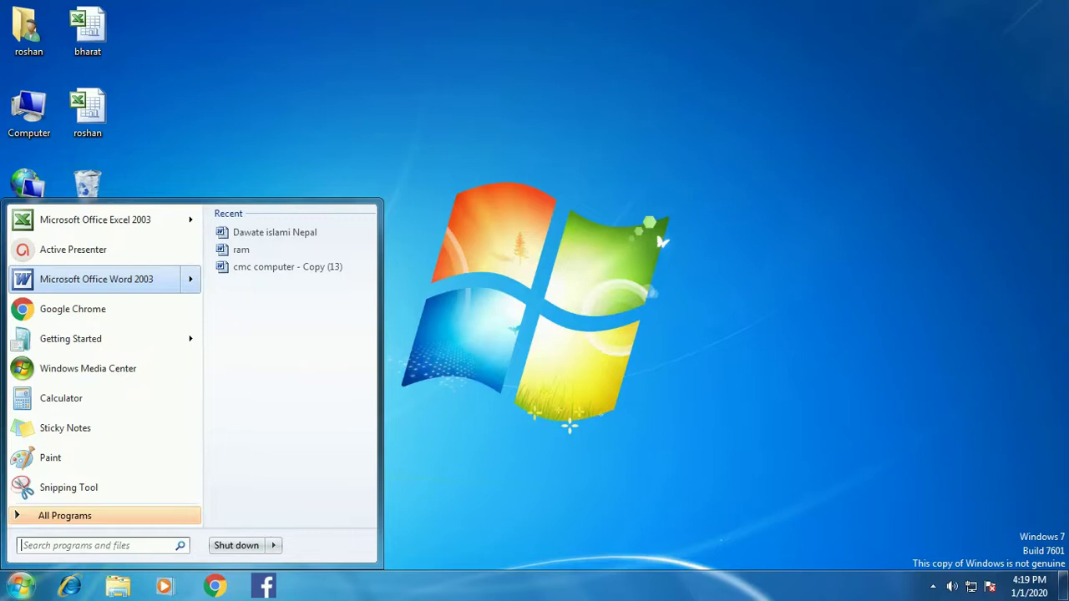
{"action": "key", "text": "Return"}
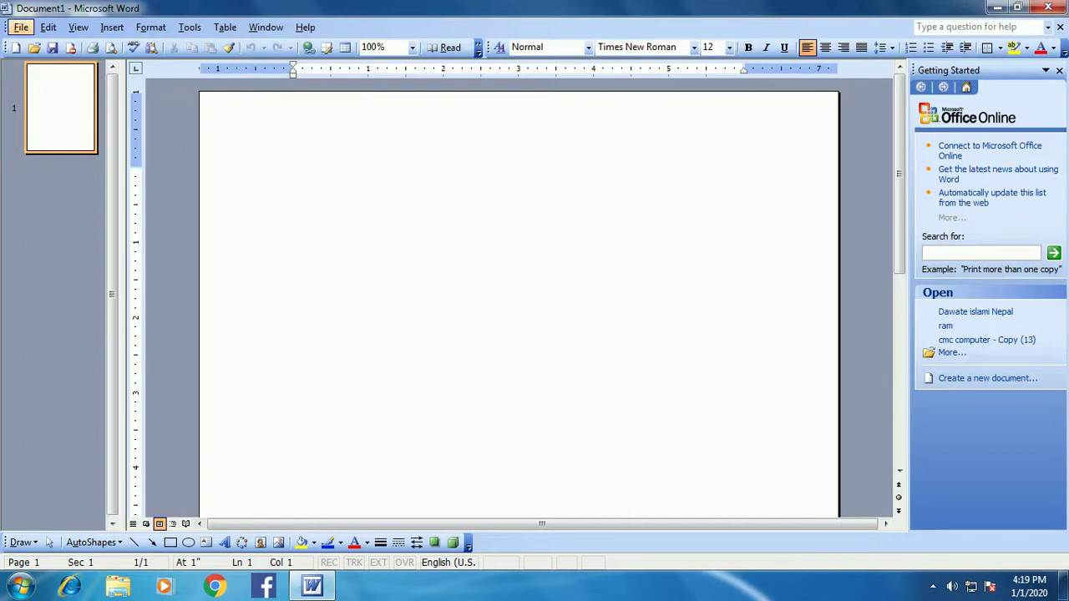
Open the Dawate islami Nepal document via File > Open
{"action": "left_click", "coordinate": [21, 27]}
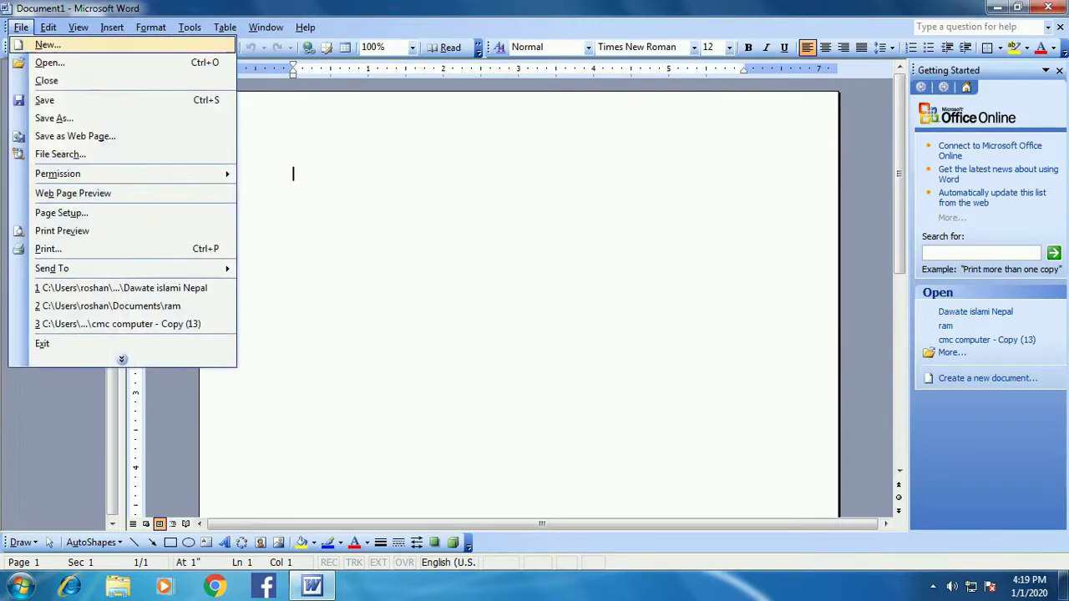
{"action": "left_click", "coordinate": [50, 62]}
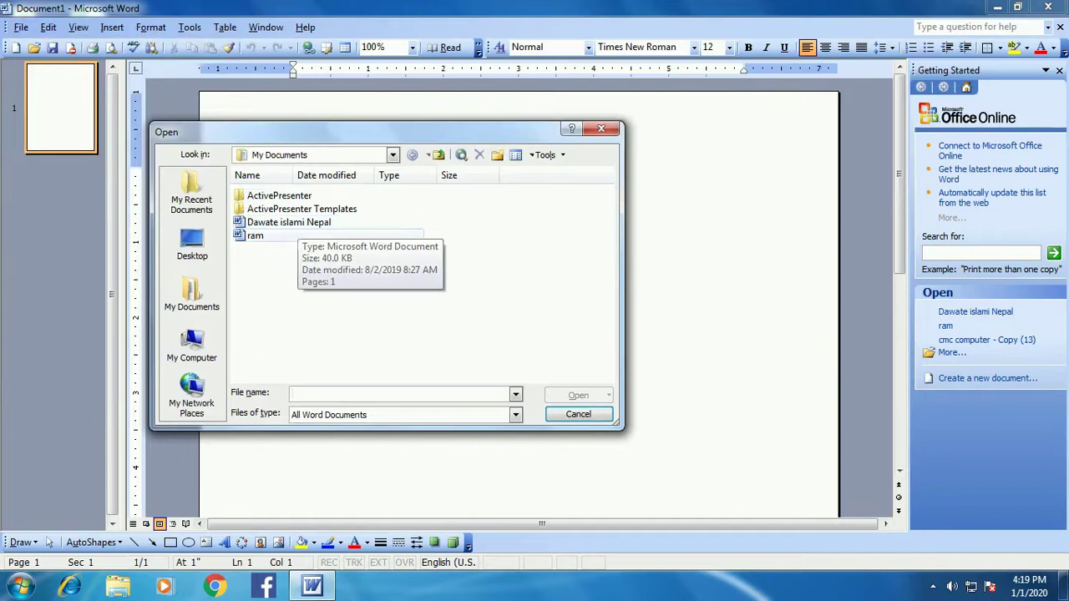
{"action": "left_click", "coordinate": [288, 222]}
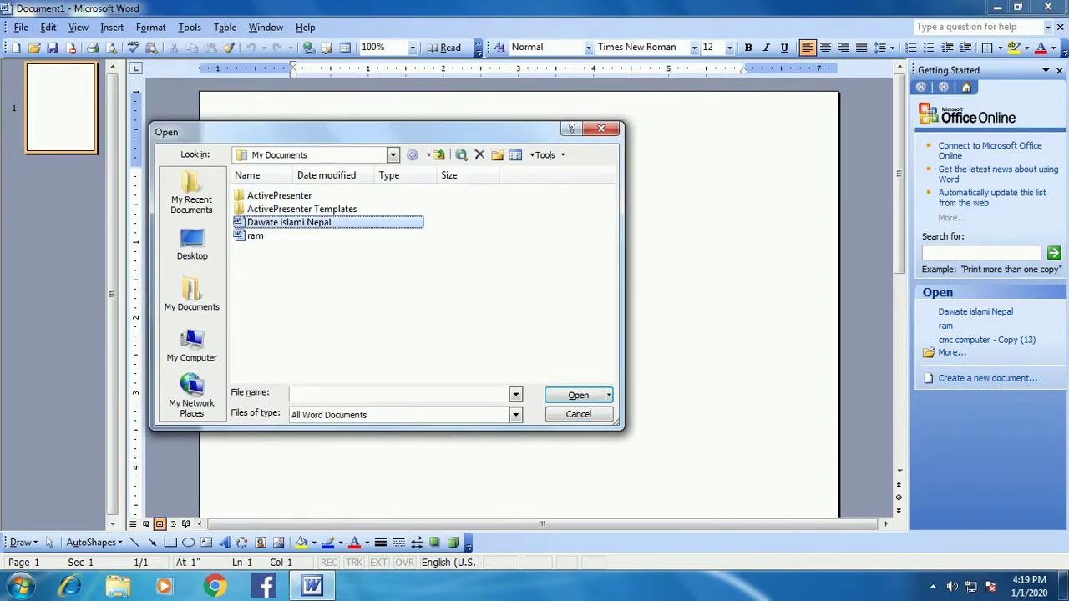
{"action": "left_click", "coordinate": [578, 395]}
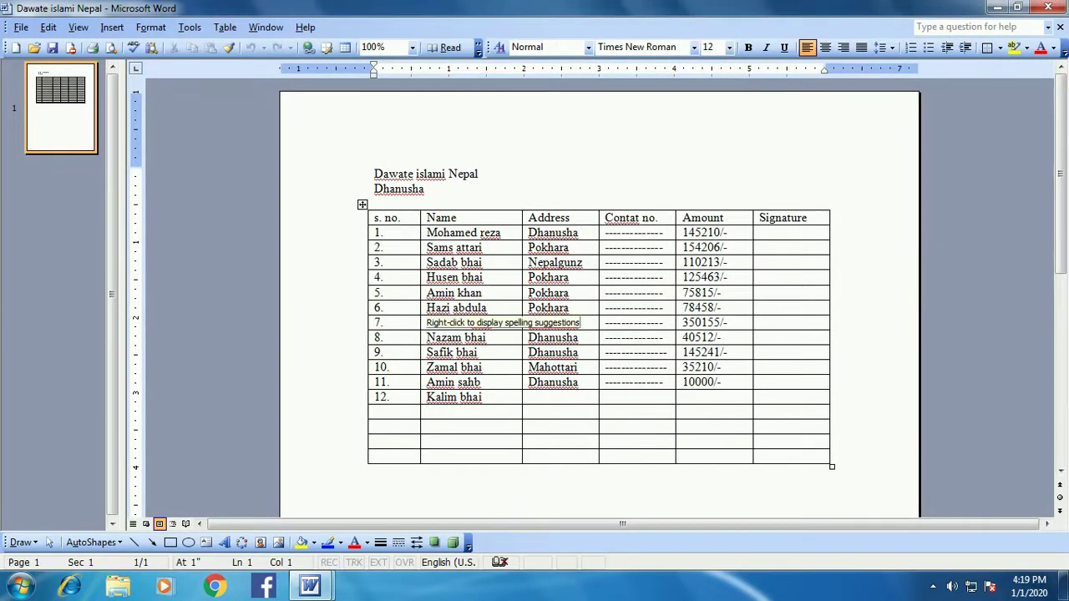
Open the ram document as well, showing its two-column table
{"action": "left_click", "coordinate": [20, 27]}
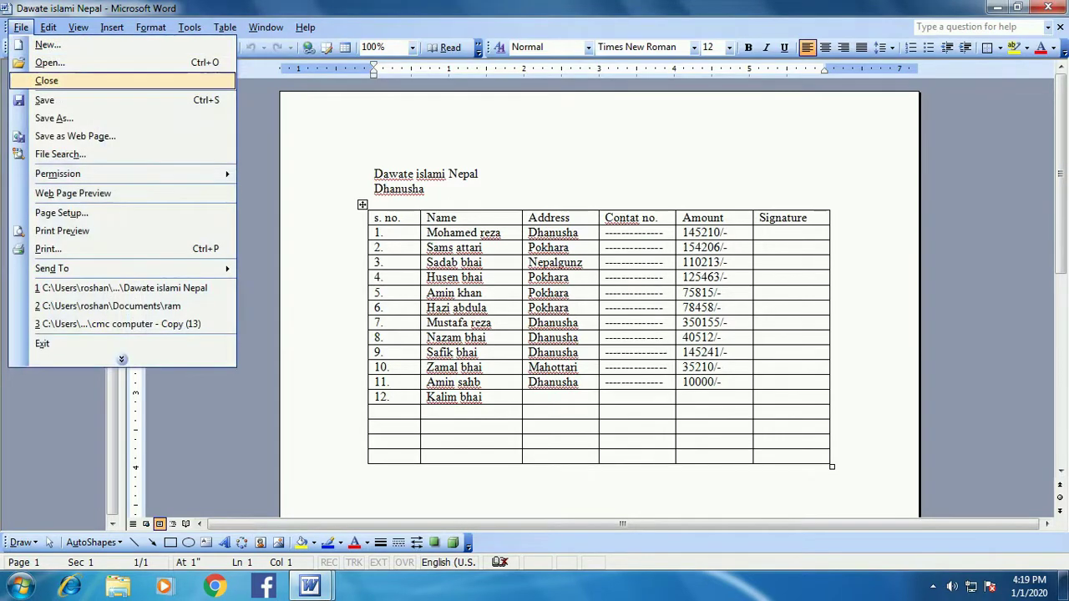
{"action": "left_click", "coordinate": [50, 62]}
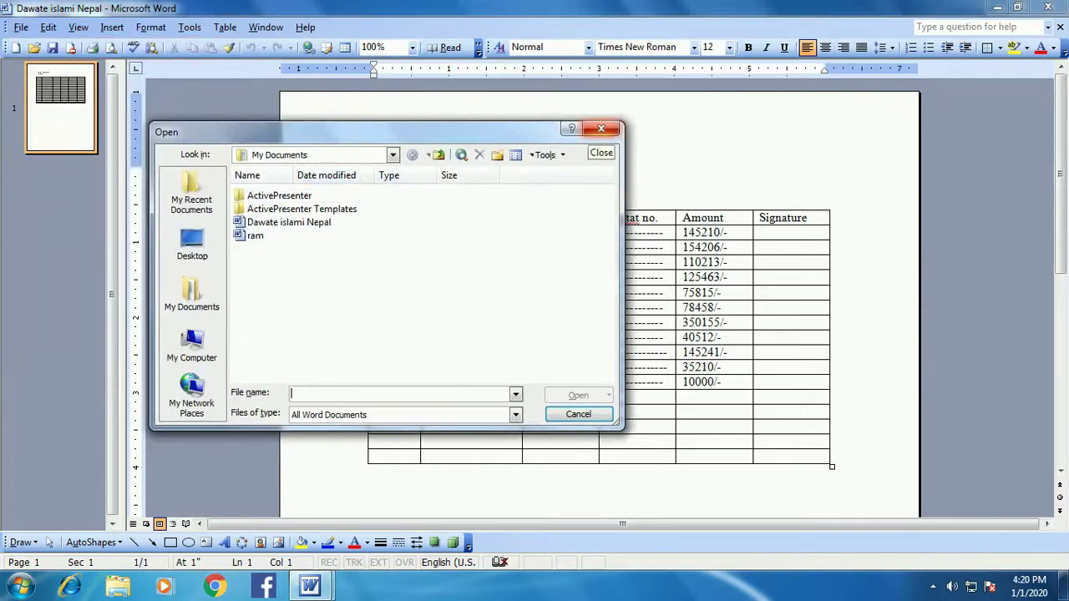
{"action": "double_click", "coordinate": [255, 235]}
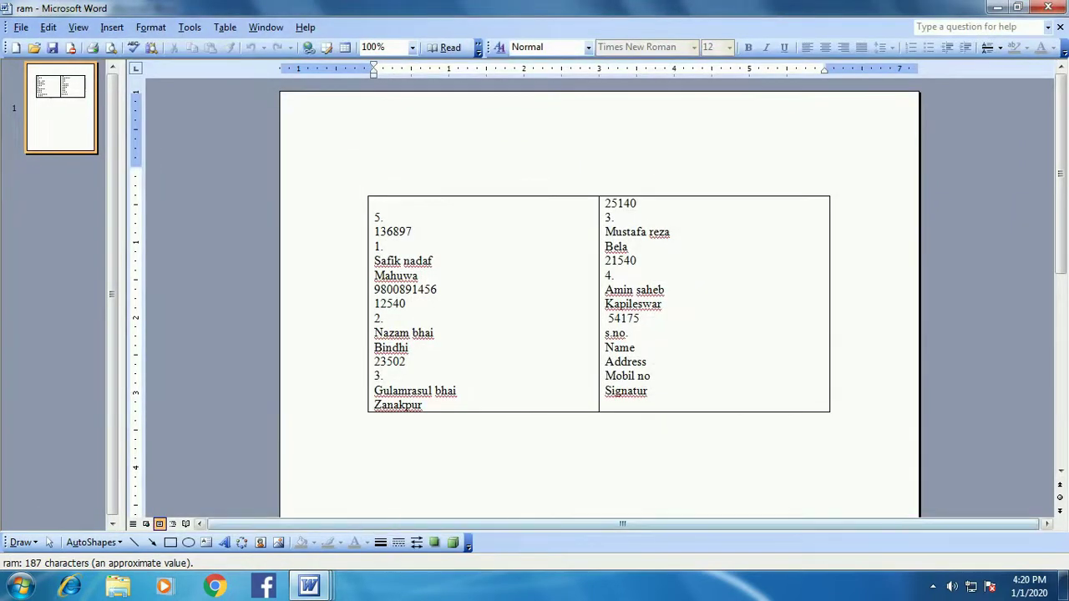
{"action": "mouse_move", "coordinate": [309, 587]}
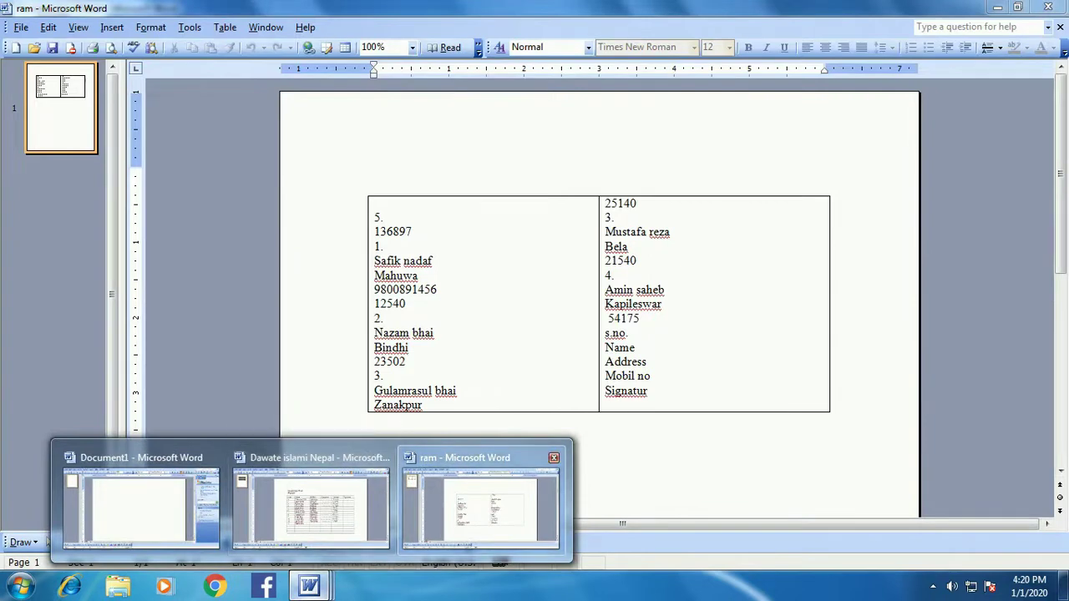
Close the ram and Document1 windows, leaving Dawate islami Nepal in front
{"action": "left_click", "coordinate": [553, 458]}
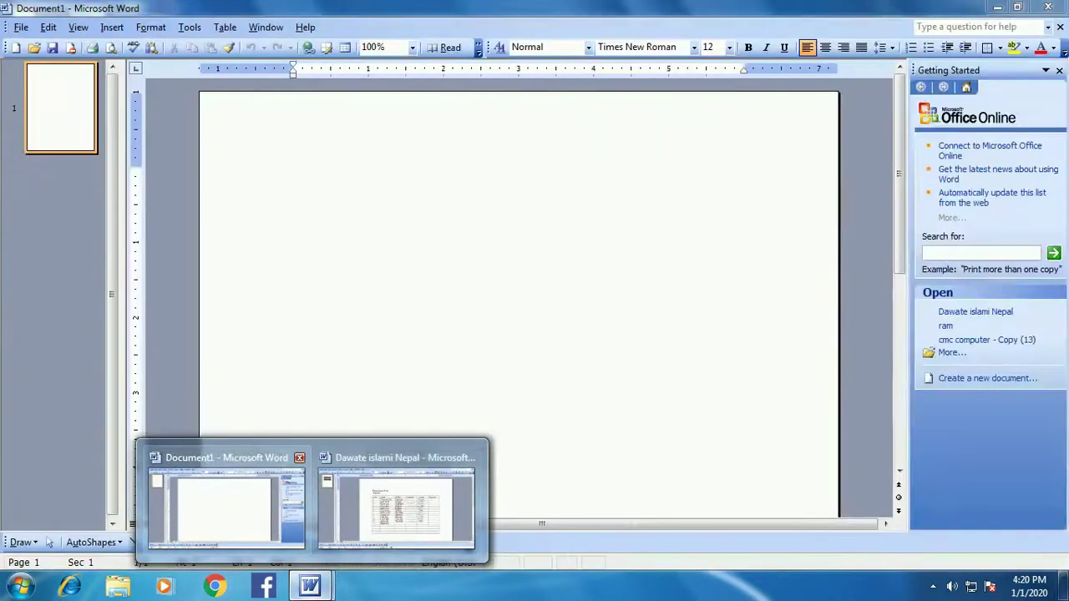
{"action": "left_click", "coordinate": [299, 457]}
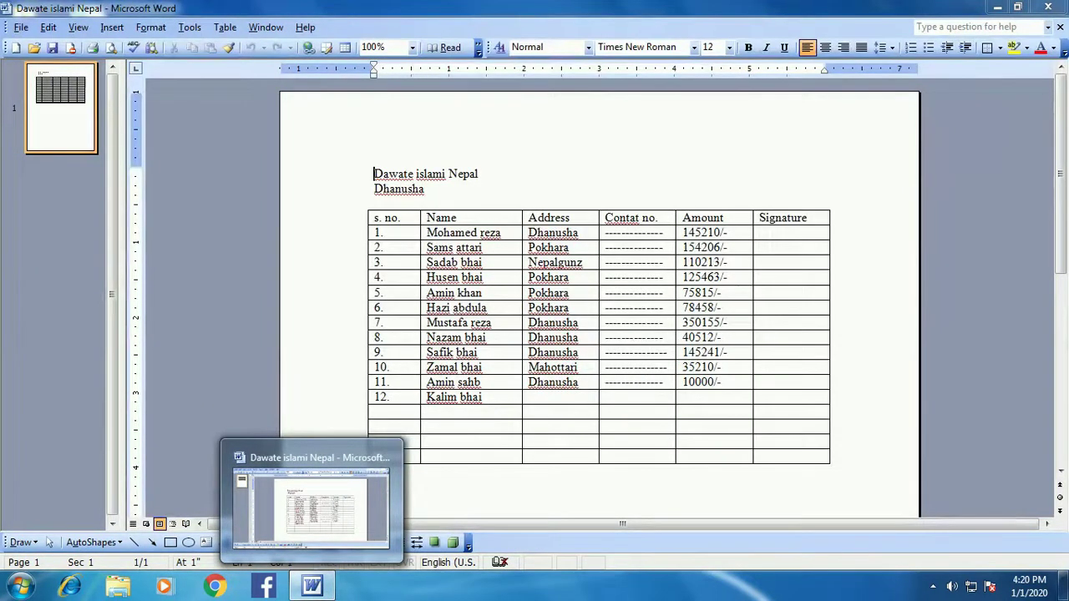
{"action": "left_click", "coordinate": [536, 174]}
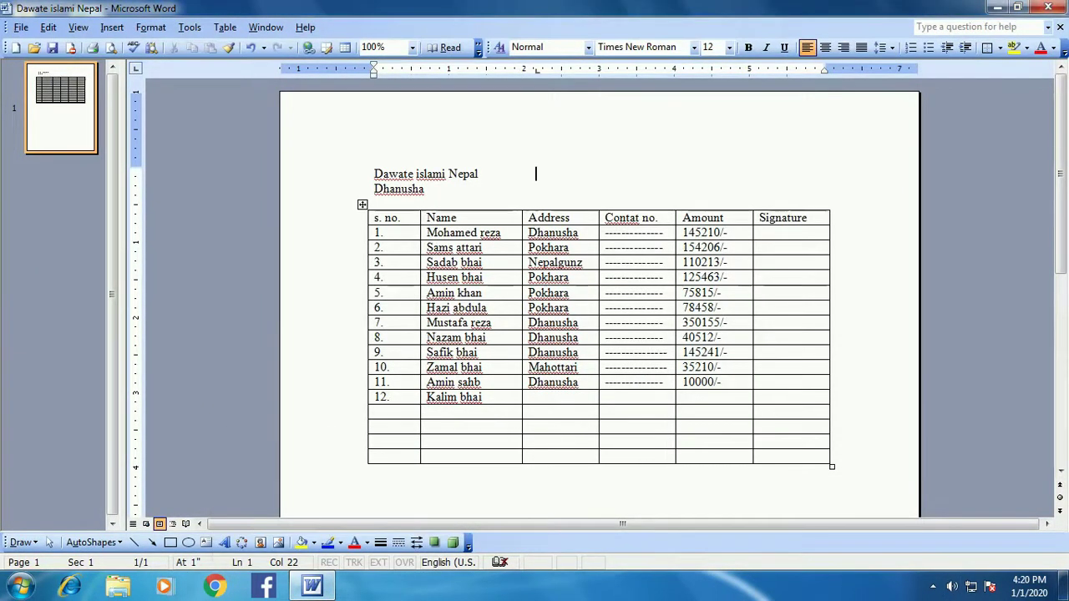
{"action": "left_click", "coordinate": [21, 27]}
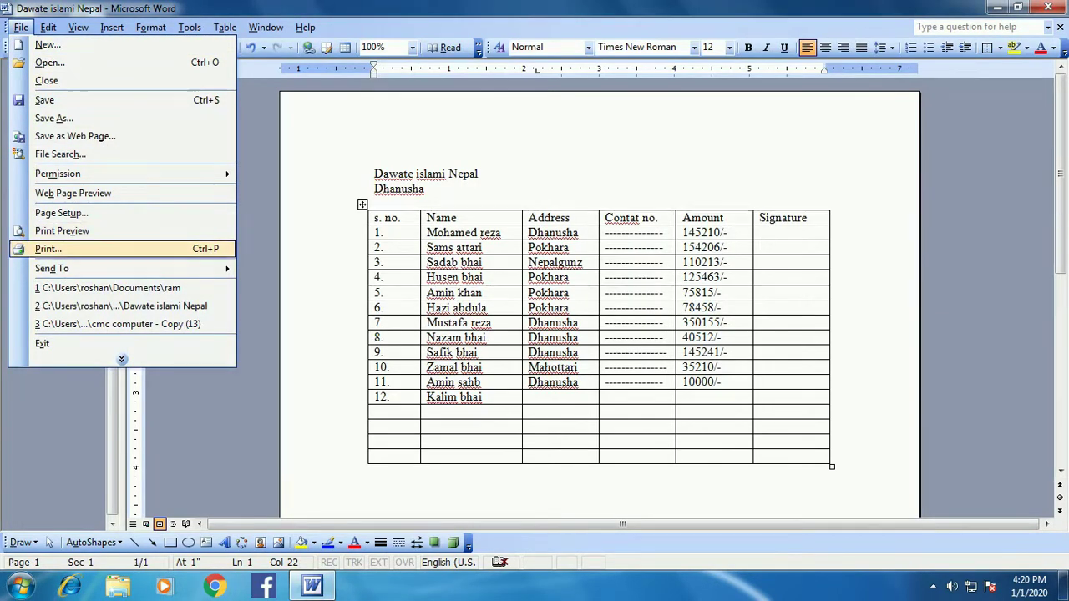
{"action": "left_click", "coordinate": [62, 230]}
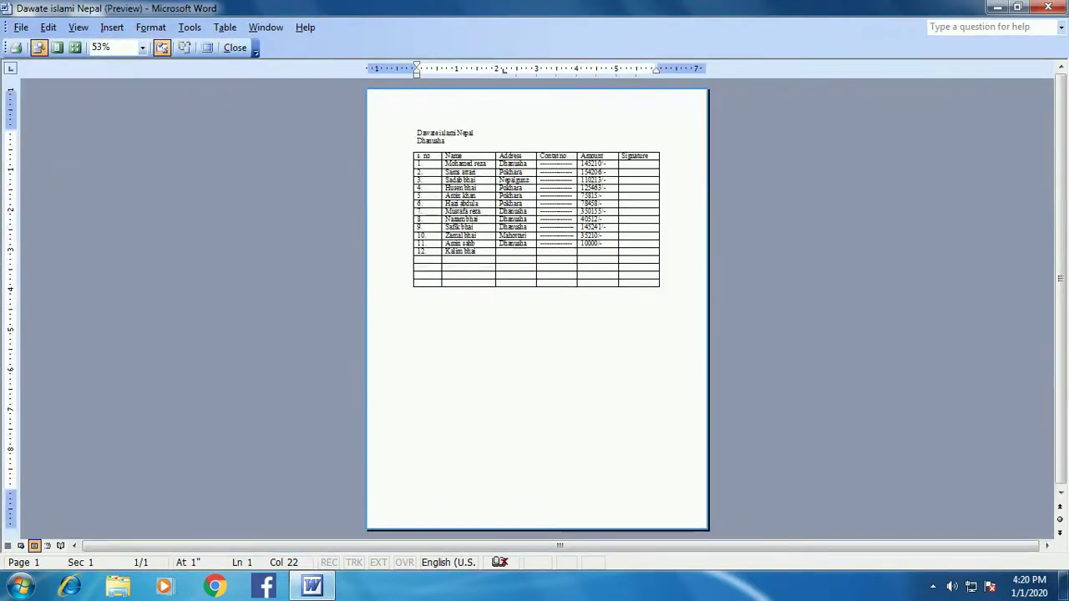
{"action": "left_click", "coordinate": [535, 250]}
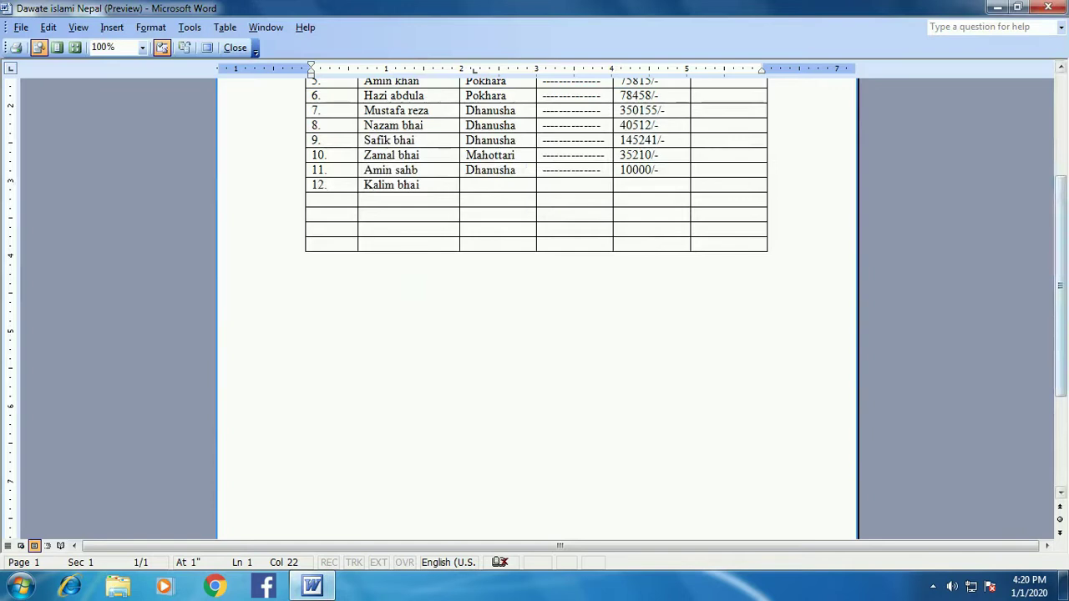
{"action": "scroll", "coordinate": [535, 309], "scroll_direction": "up", "scroll_amount": 5}
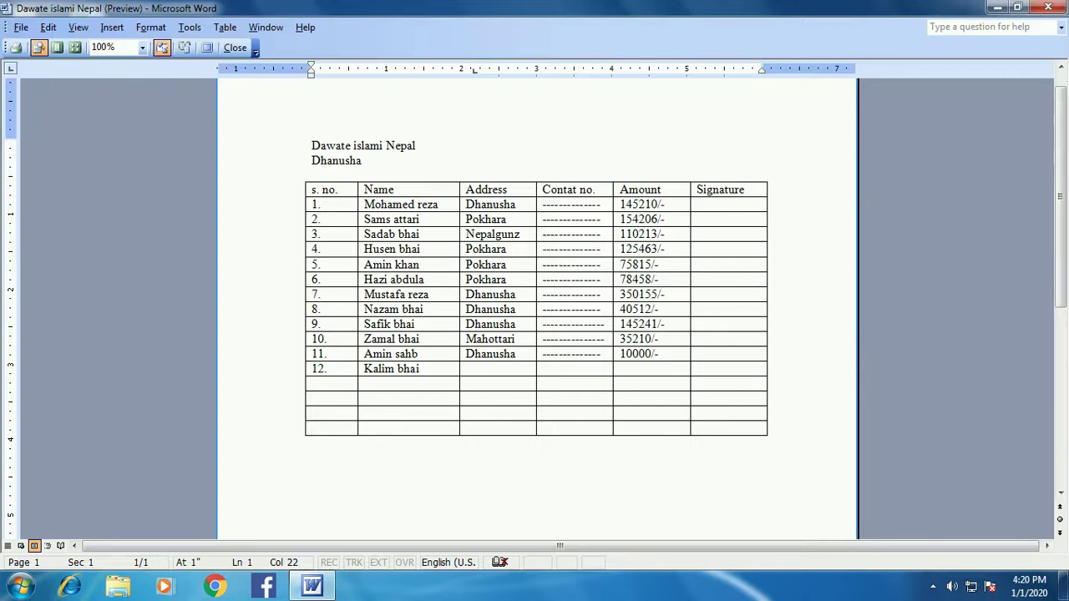
{"action": "left_click", "coordinate": [234, 48]}
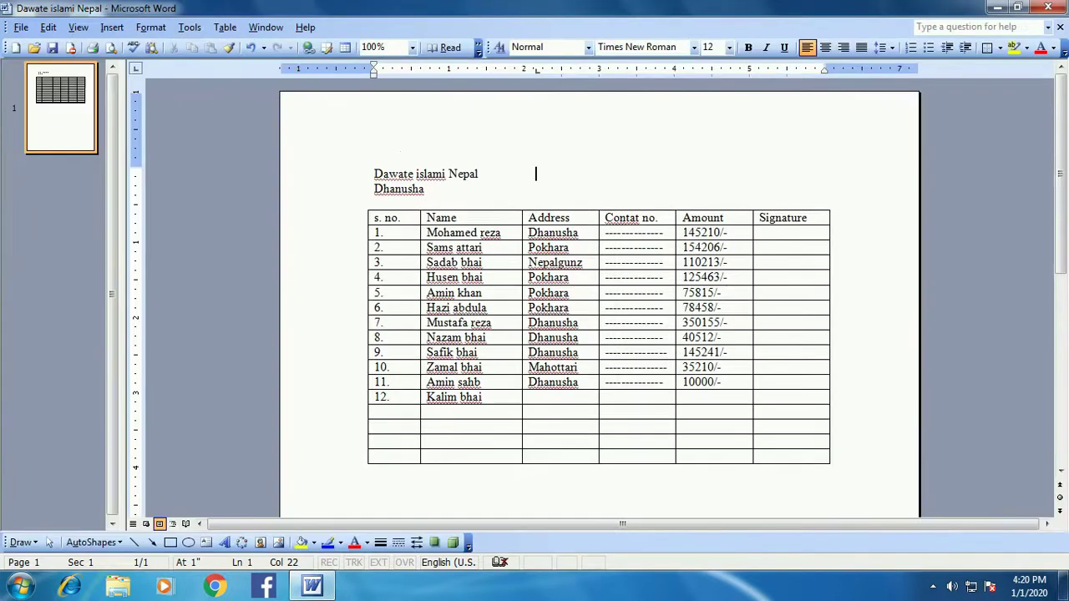
View the Print dialog's printer list, keeping Brother DCP-129C selected
{"action": "left_click", "coordinate": [20, 26]}
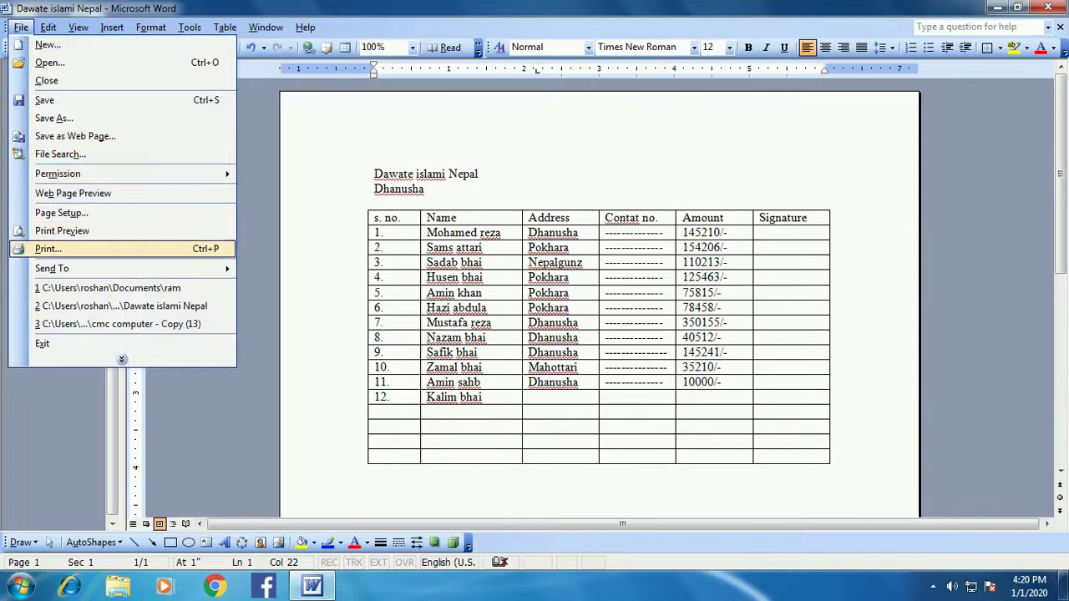
{"action": "key", "text": "Escape"}
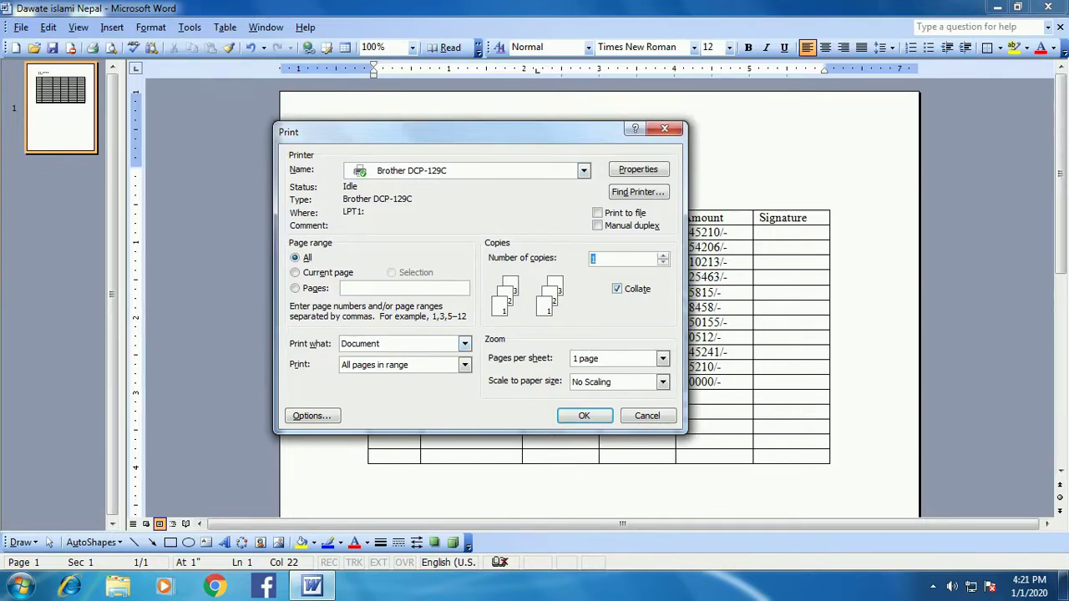
{"action": "left_click", "coordinate": [583, 170]}
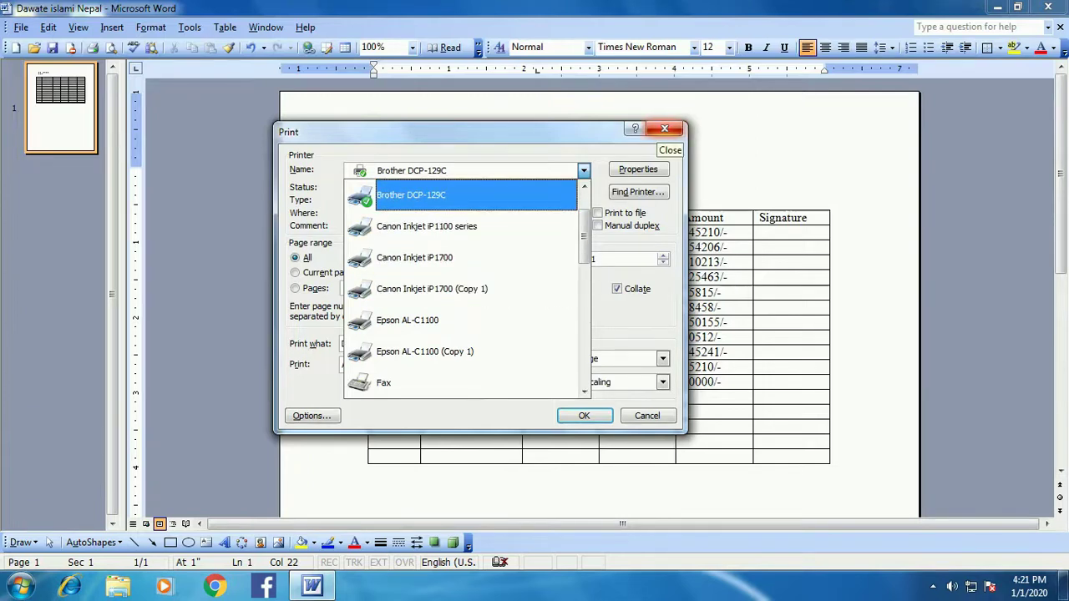
{"action": "key", "text": "Return"}
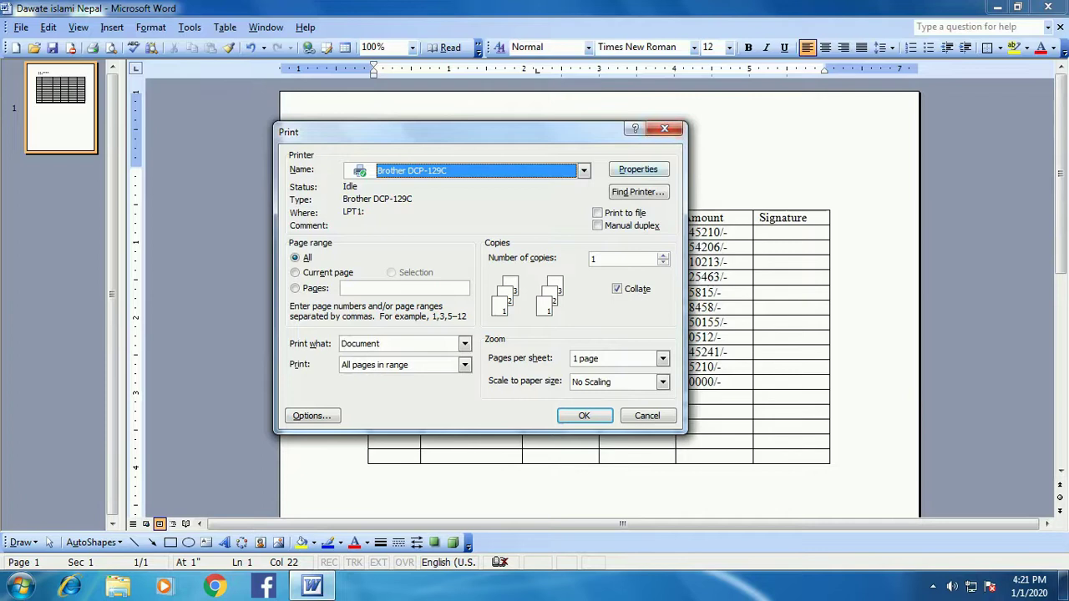
Browse through the available printers in the Name list
{"action": "key", "text": "alt+Down"}
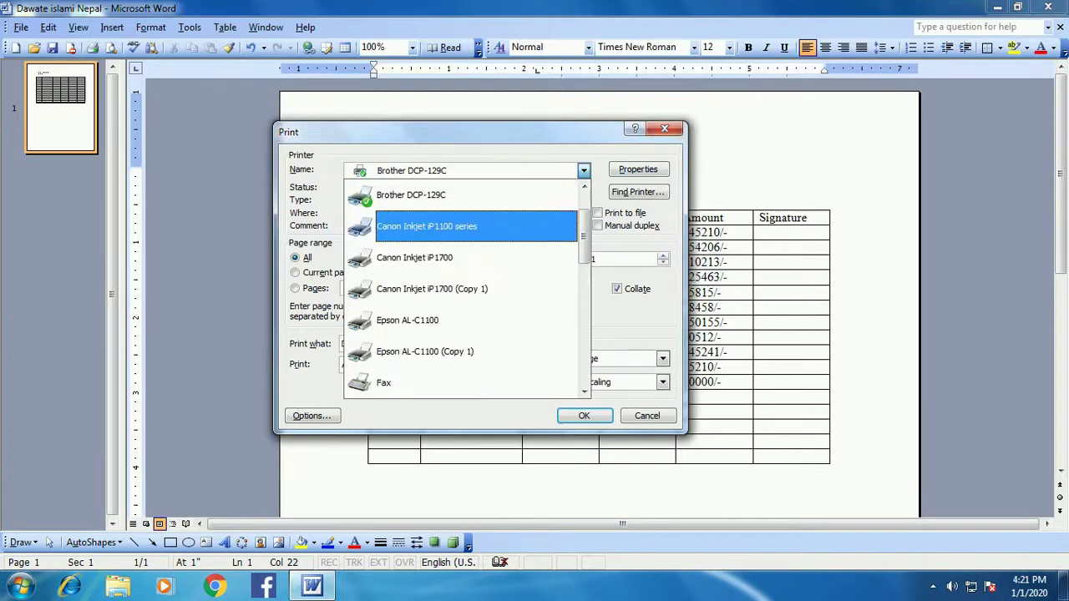
{"action": "key", "text": "Down"}
{"action": "key", "text": "Up"}
{"action": "key", "text": "Up"}
{"action": "key", "text": "Up"}
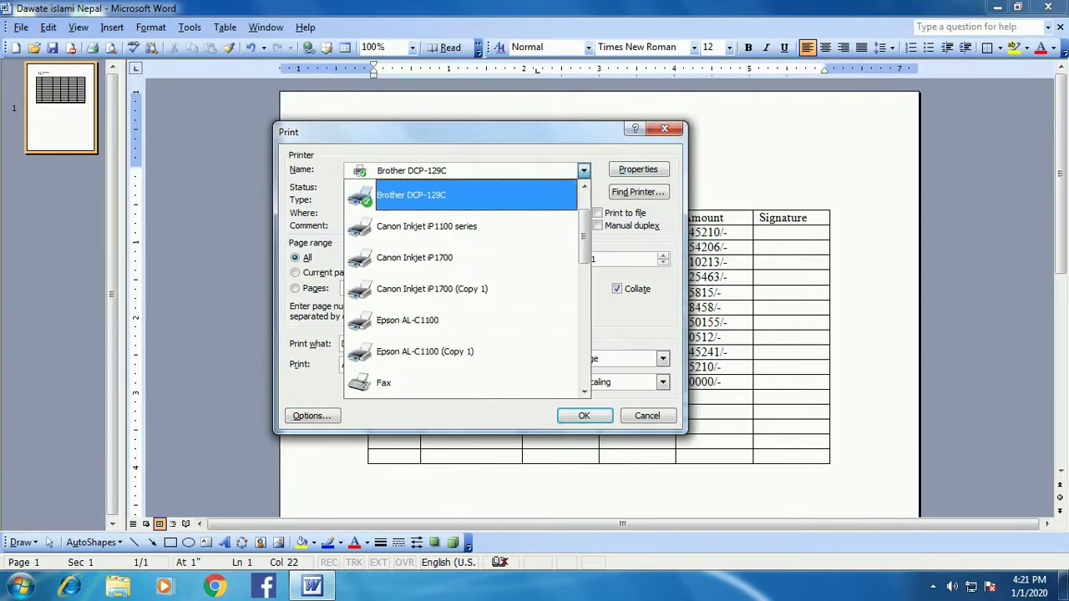
{"action": "key", "text": "Down"}
{"action": "scroll", "coordinate": [464, 288], "scroll_direction": "down", "scroll_amount": 2}
{"action": "scroll", "coordinate": [463, 288], "scroll_direction": "down", "scroll_amount": 2}
{"action": "scroll", "coordinate": [464, 288], "scroll_direction": "down", "scroll_amount": 1}
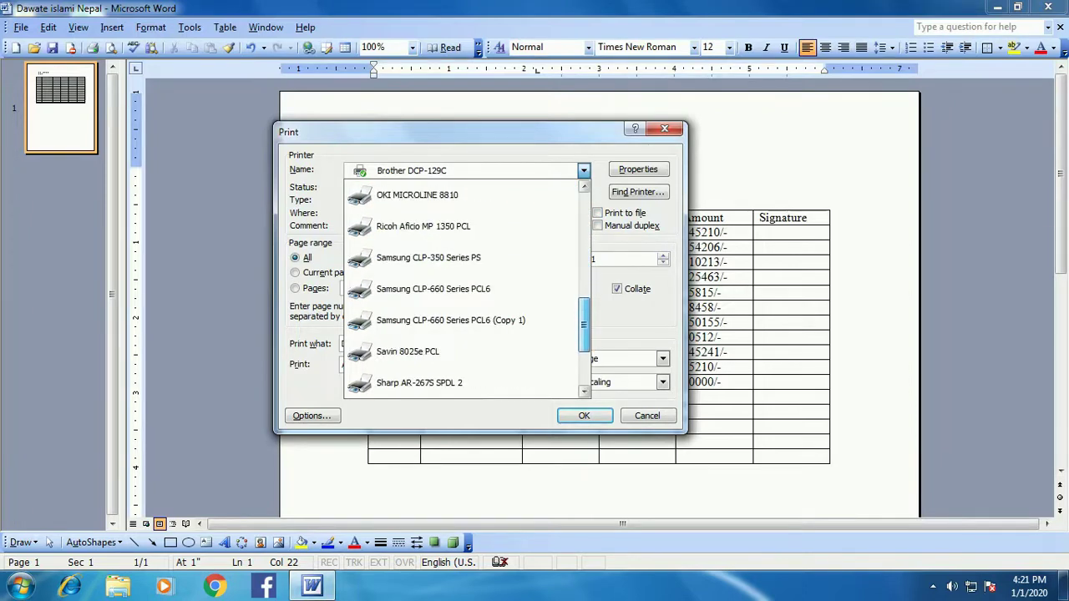
{"action": "scroll", "coordinate": [463, 288], "scroll_direction": "up", "scroll_amount": 5}
{"action": "scroll", "coordinate": [464, 288], "scroll_direction": "up", "scroll_amount": 1}
{"action": "scroll", "coordinate": [464, 288], "scroll_direction": "up", "scroll_amount": 1}
{"action": "scroll", "coordinate": [463, 288], "scroll_direction": "up", "scroll_amount": 1}
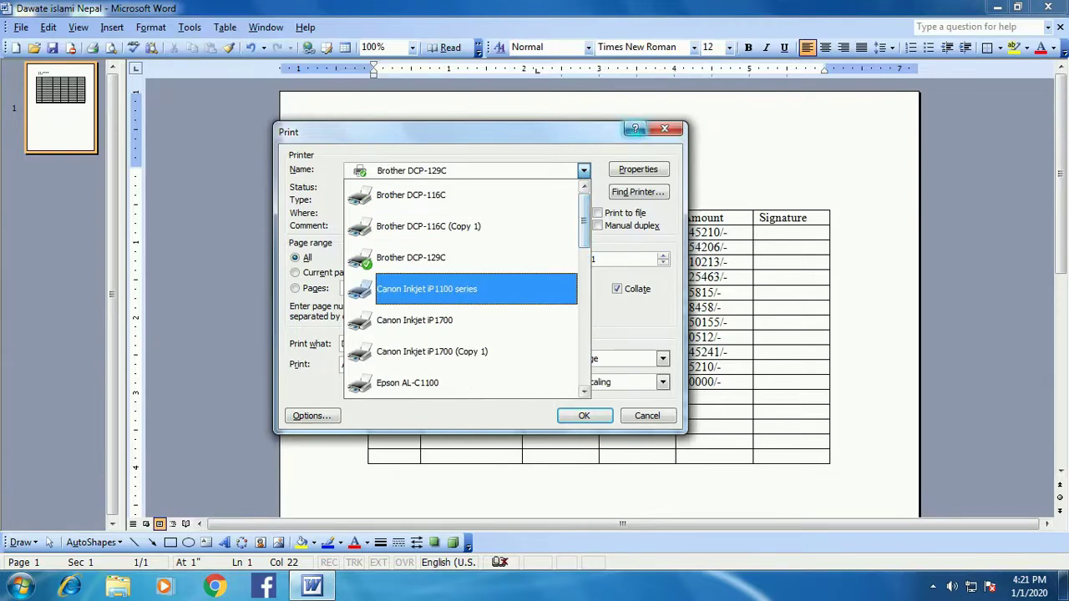
Cancel the Print dialog without changing the printer and minimize Word
{"action": "left_click", "coordinate": [665, 128]}
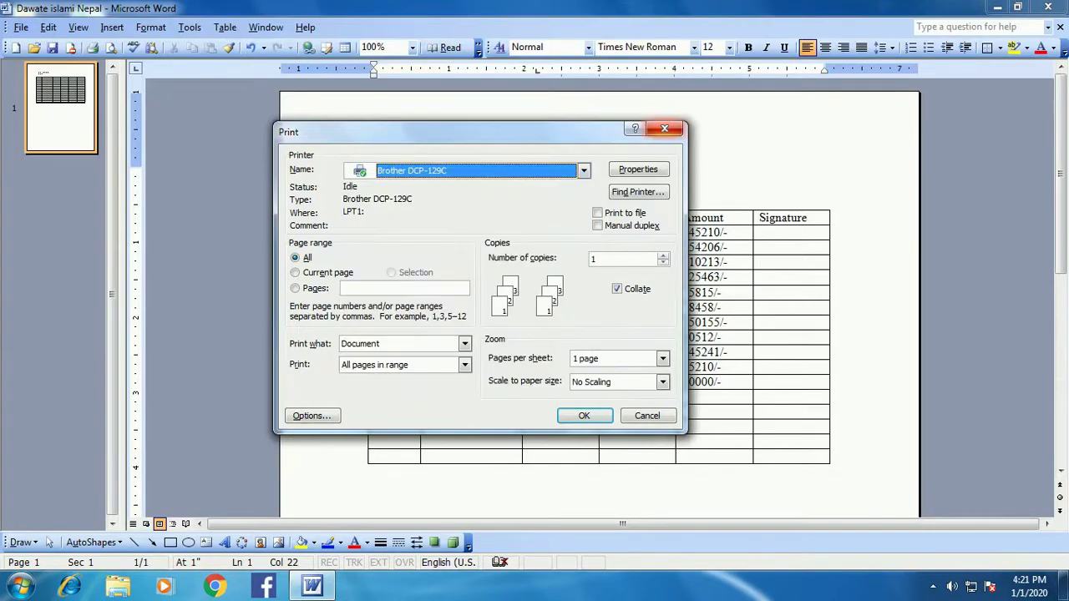
{"action": "left_click", "coordinate": [665, 128]}
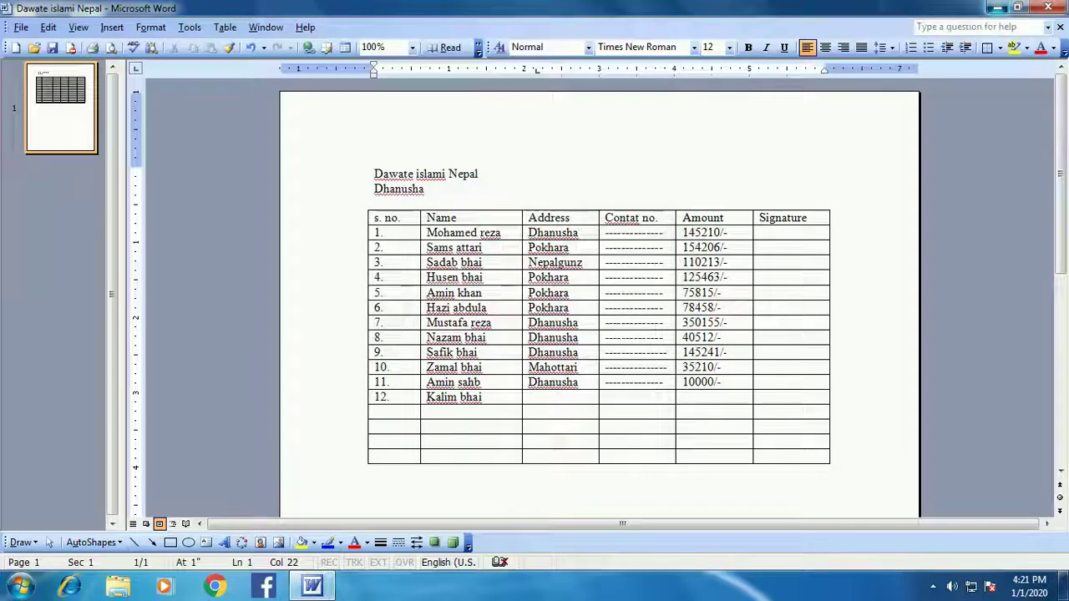
{"action": "left_click", "coordinate": [996, 8]}
Open Control Panel from the Start menu and view it by Large icons
{"action": "left_click", "coordinate": [20, 585]}
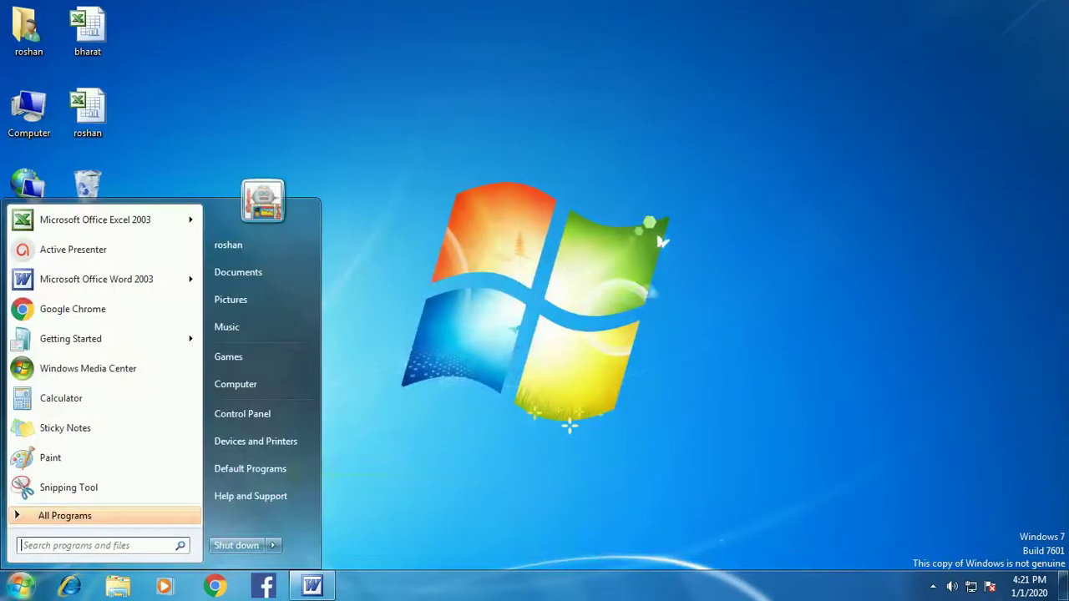
{"action": "left_click", "coordinate": [242, 414]}
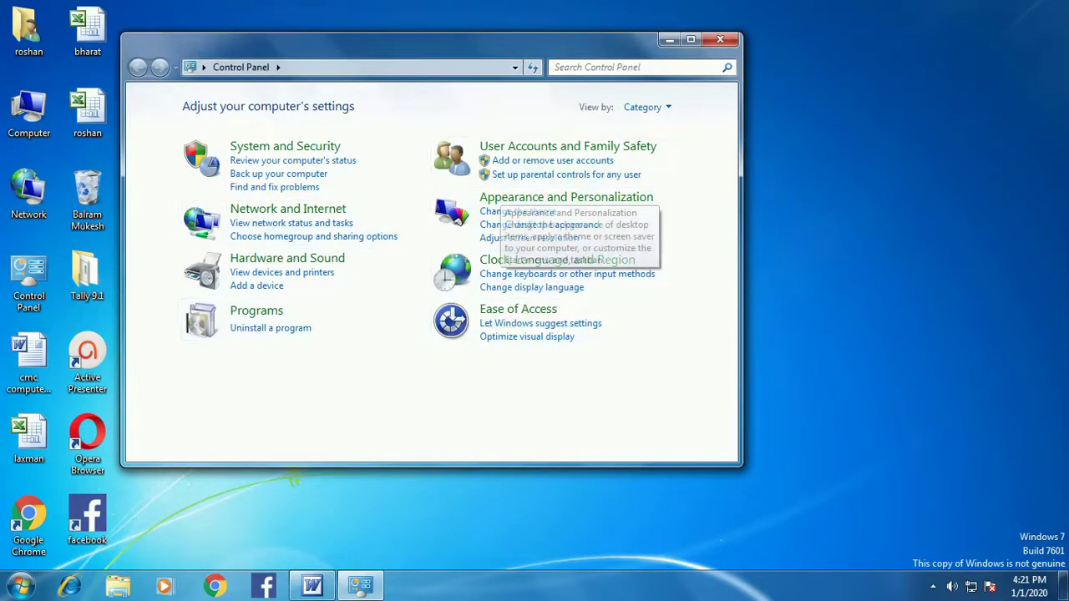
{"action": "left_click", "coordinate": [647, 107]}
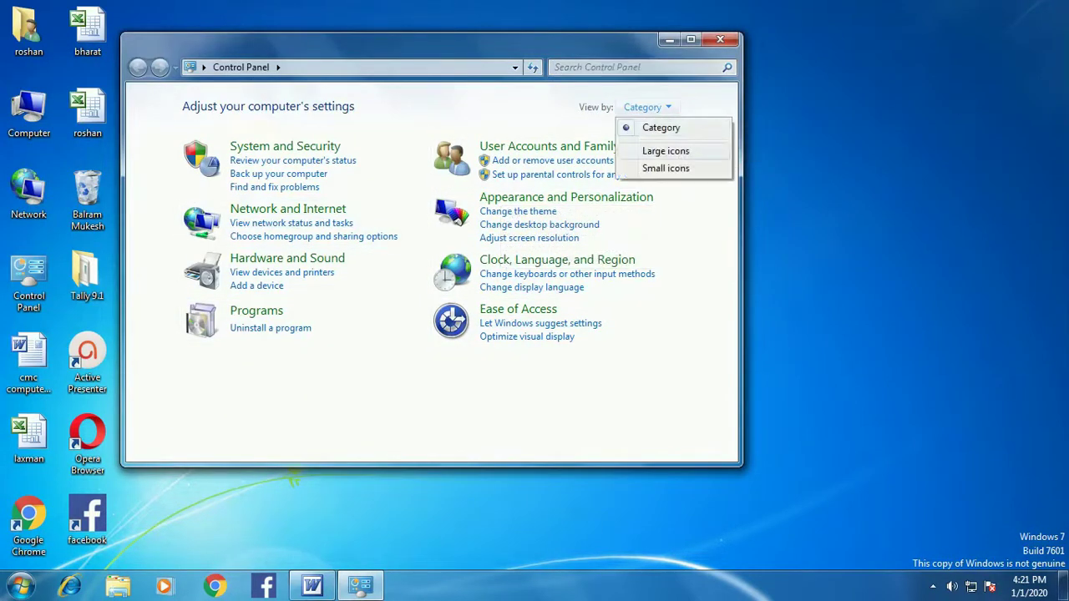
{"action": "left_click", "coordinate": [666, 151]}
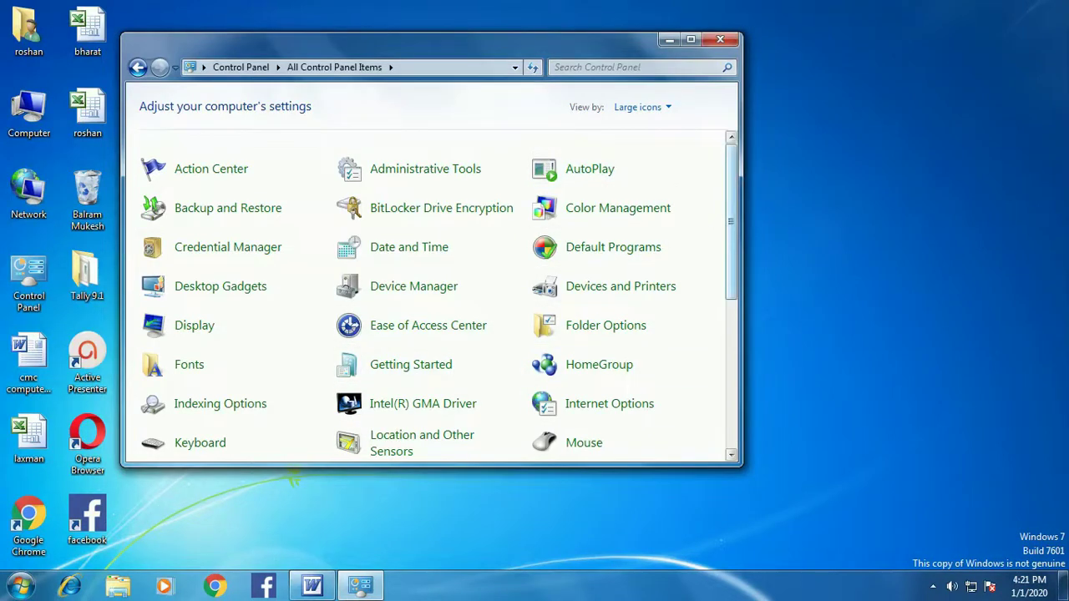
Open Devices and Printers and start the Add Printer wizard
{"action": "scroll", "coordinate": [622, 209], "scroll_direction": "down", "scroll_amount": 2}
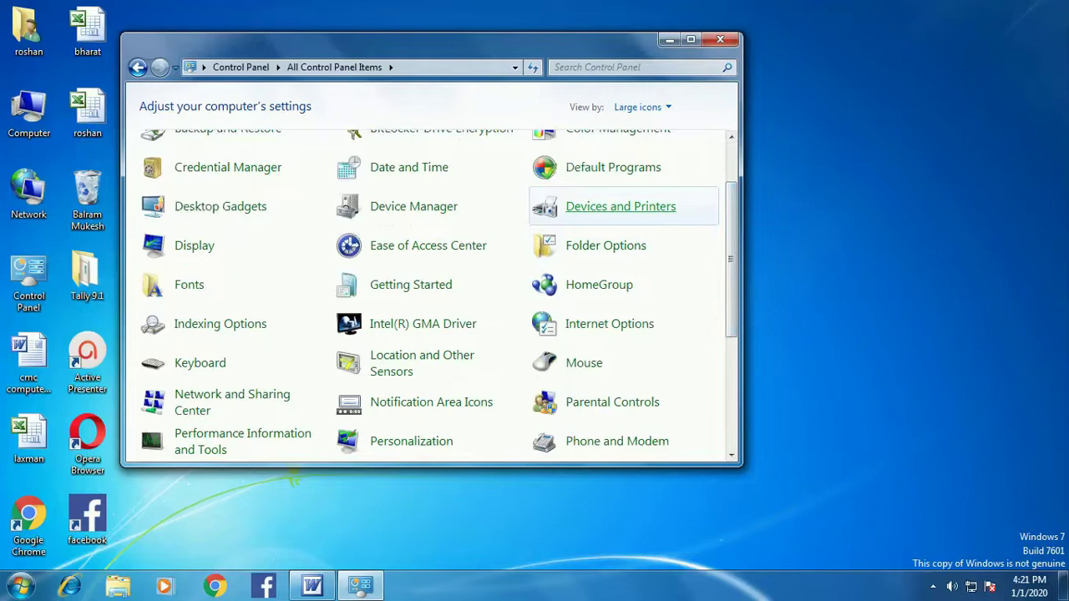
{"action": "left_click", "coordinate": [620, 206]}
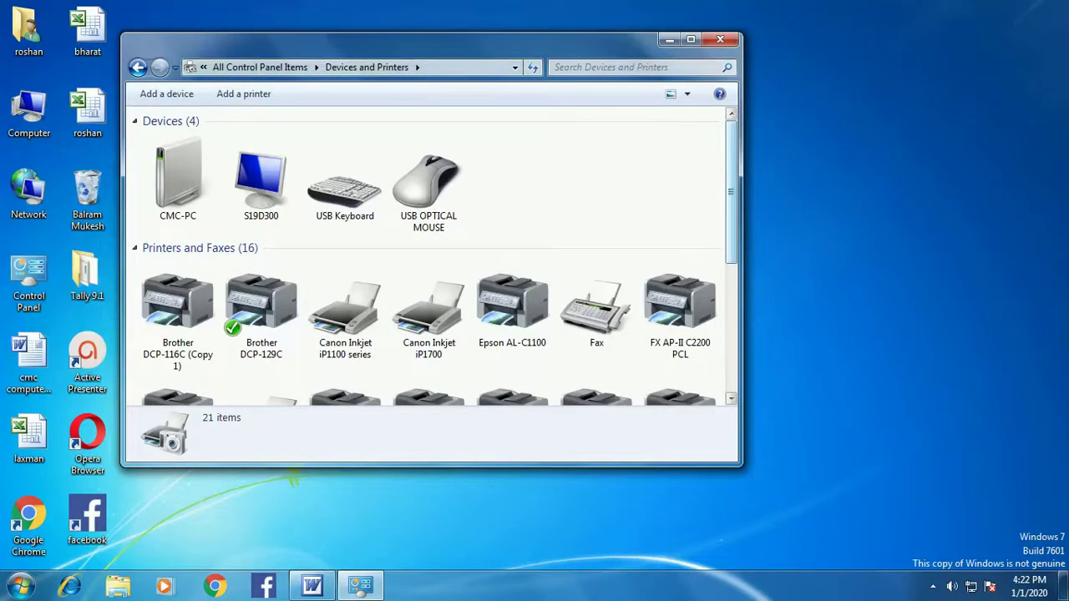
{"action": "scroll", "coordinate": [430, 255], "scroll_direction": "down", "scroll_amount": 2}
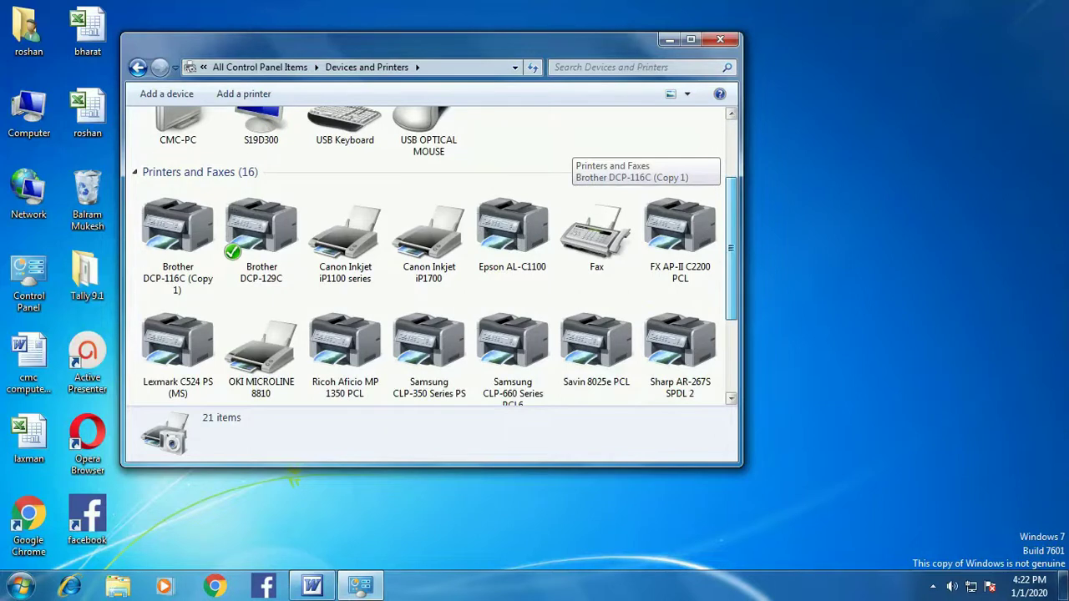
{"action": "scroll", "coordinate": [262, 304], "scroll_direction": "up", "scroll_amount": 2}
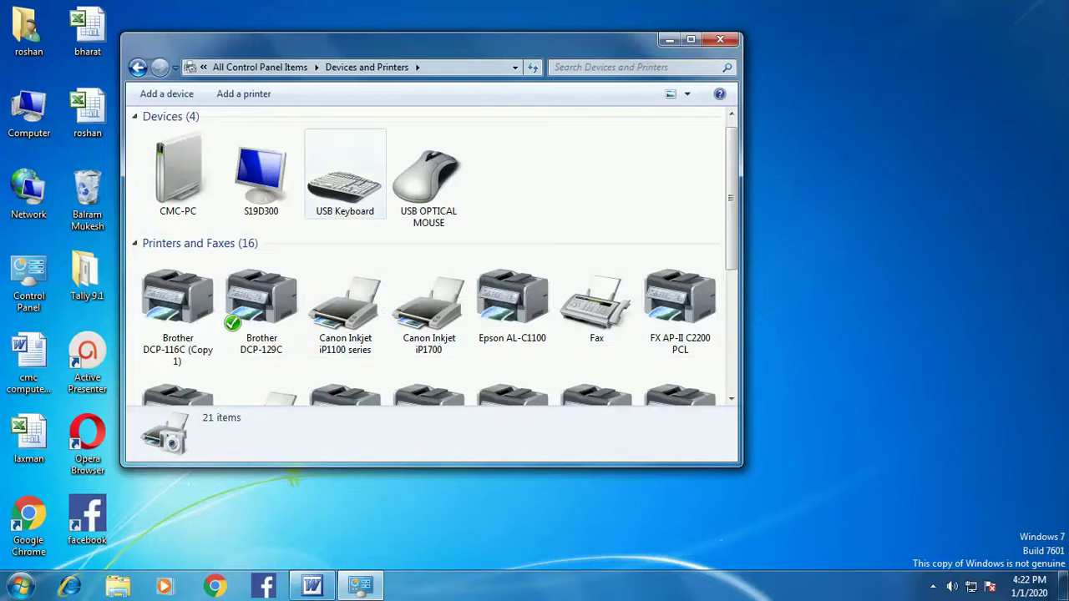
{"action": "left_click", "coordinate": [243, 94]}
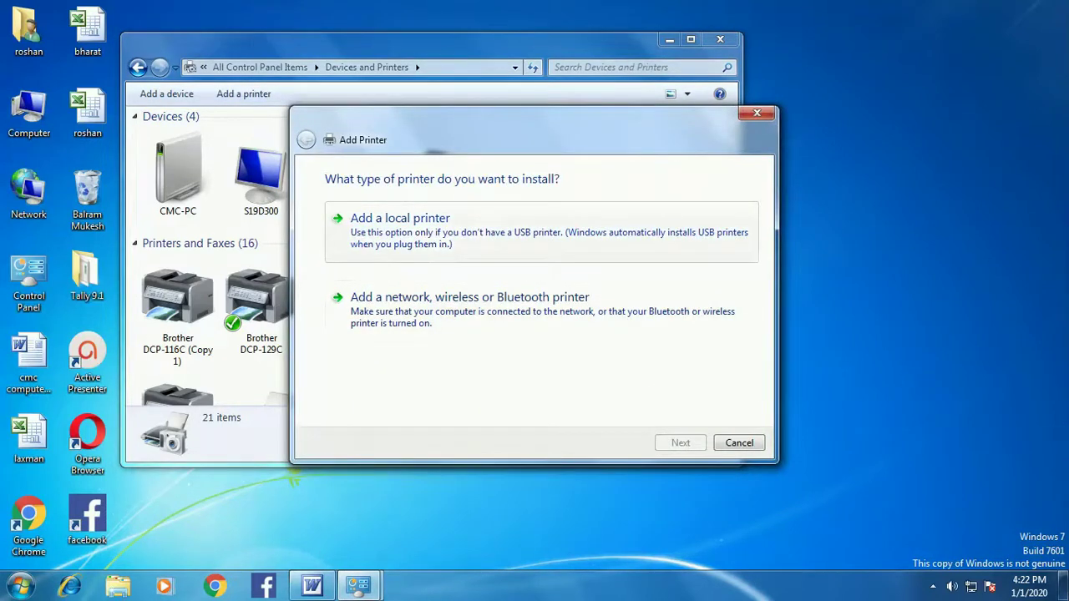
Install HP 915 as a local printer on port LPT1, then close Devices and Printers
{"action": "left_click", "coordinate": [400, 218]}
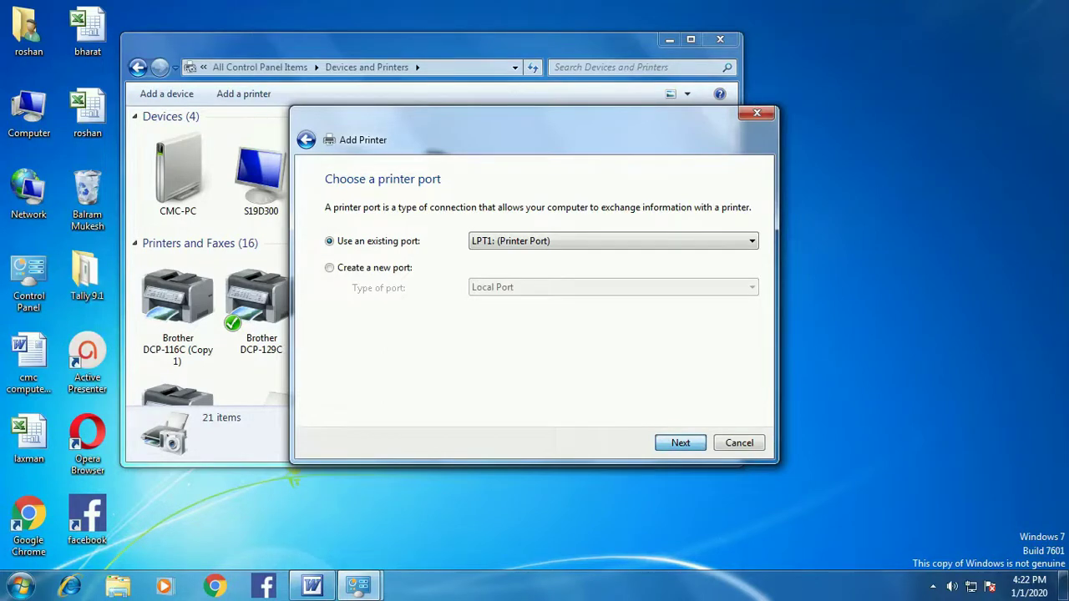
{"action": "key", "text": "Return"}
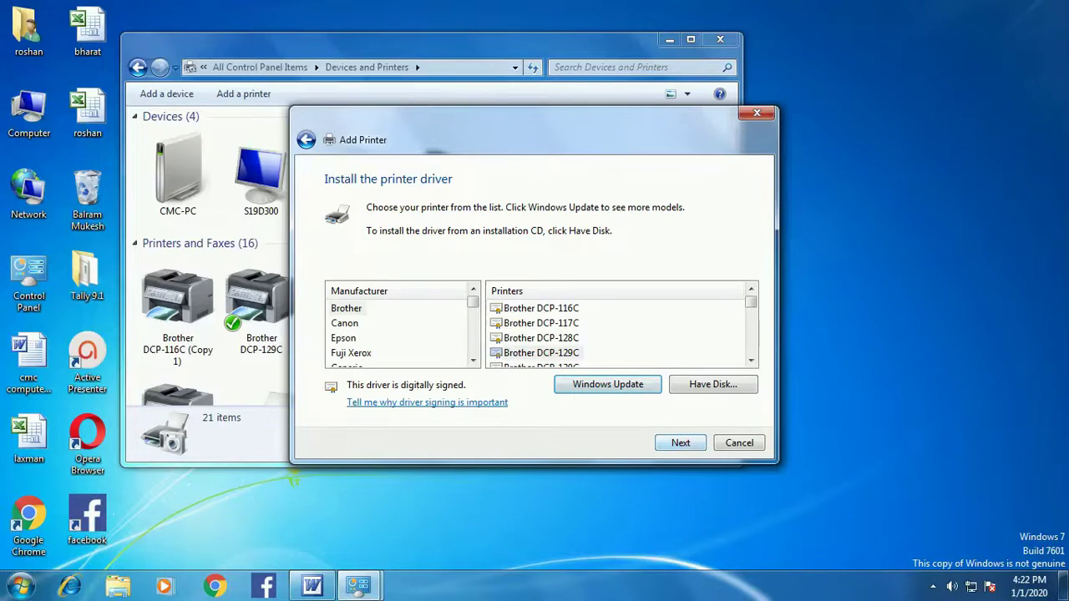
{"action": "scroll", "coordinate": [399, 330], "scroll_direction": "down", "scroll_amount": 2}
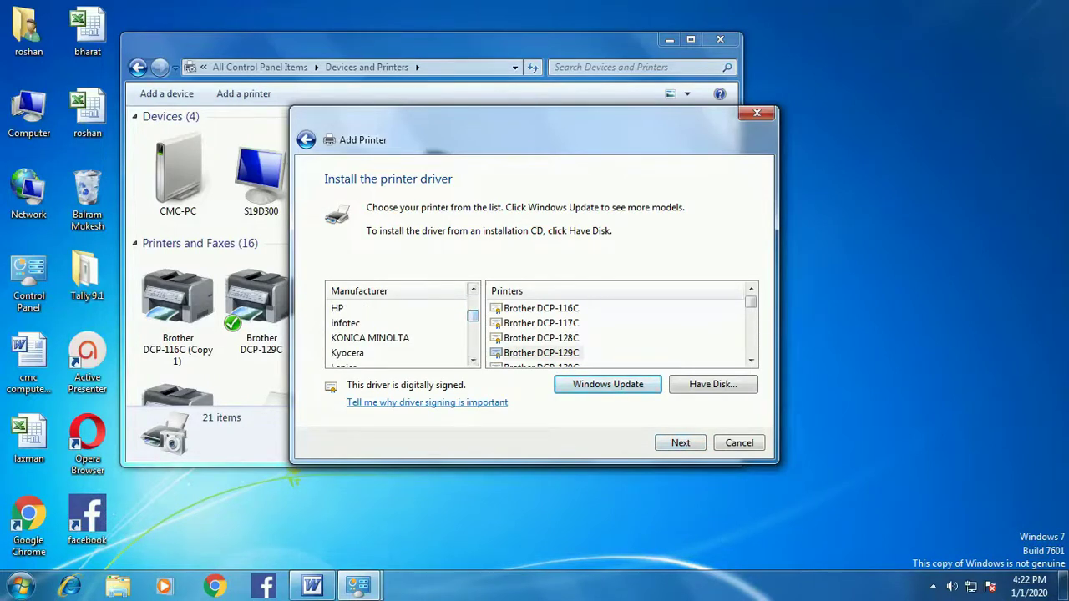
{"action": "left_click", "coordinate": [338, 308]}
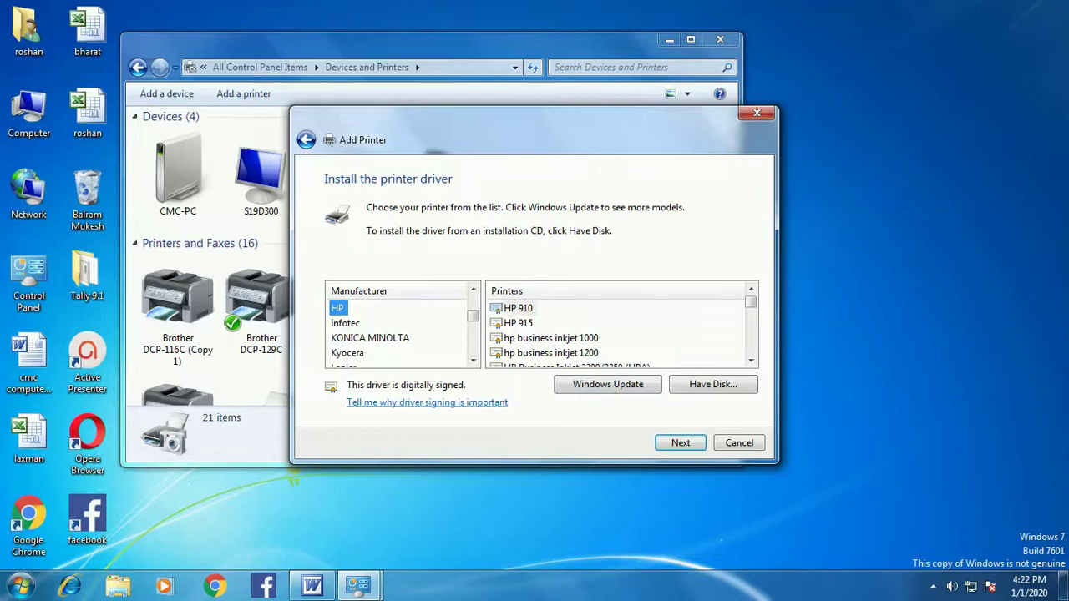
{"action": "left_click", "coordinate": [518, 323]}
{"action": "left_click", "coordinate": [681, 442]}
{"action": "key", "text": "Return"}
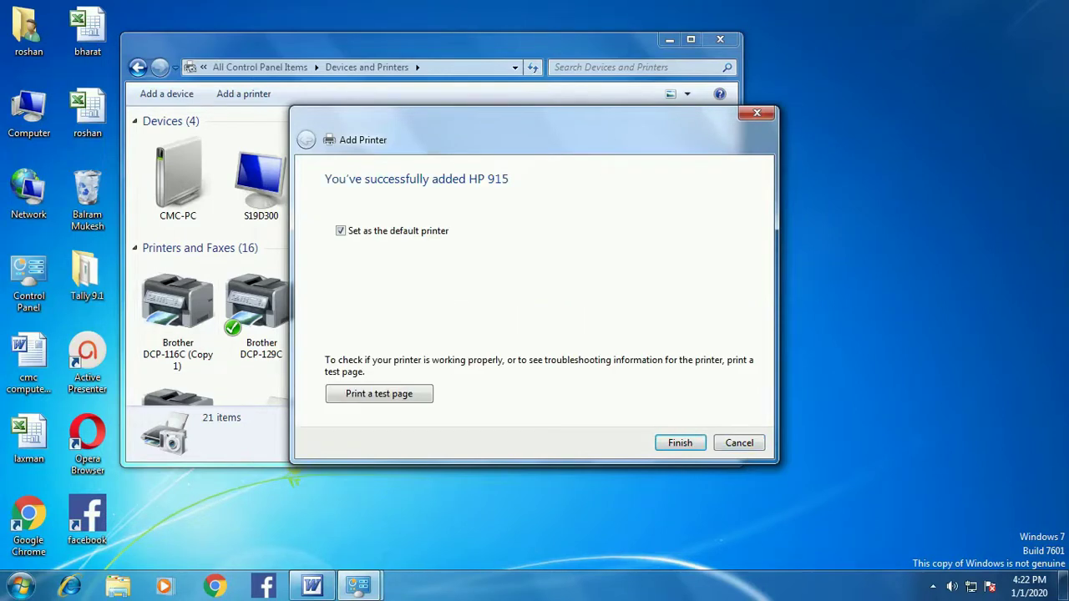
{"action": "key", "text": "Return"}
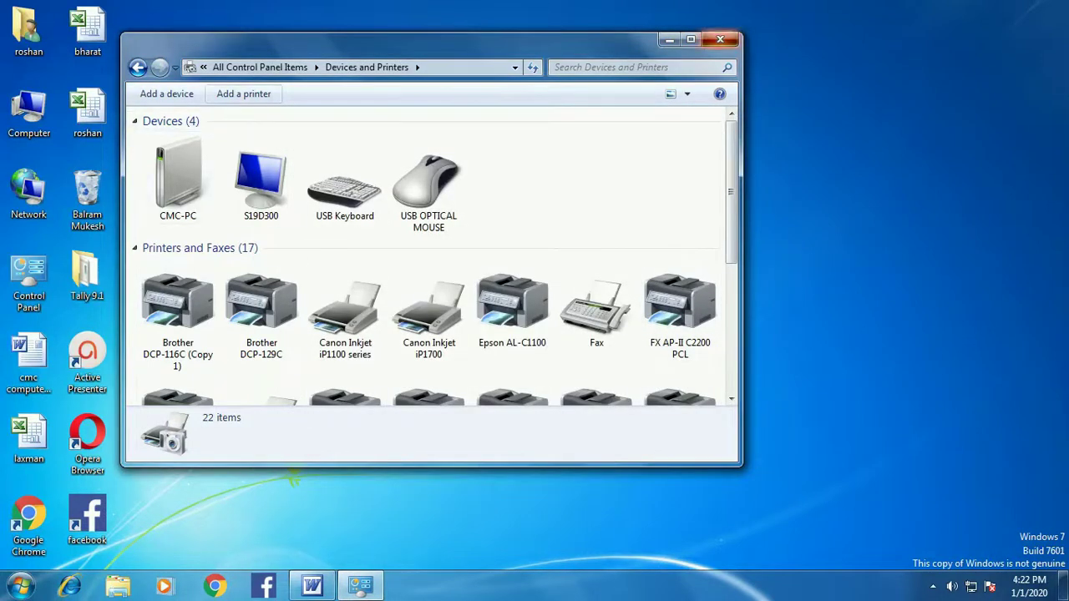
{"action": "left_click", "coordinate": [720, 39]}
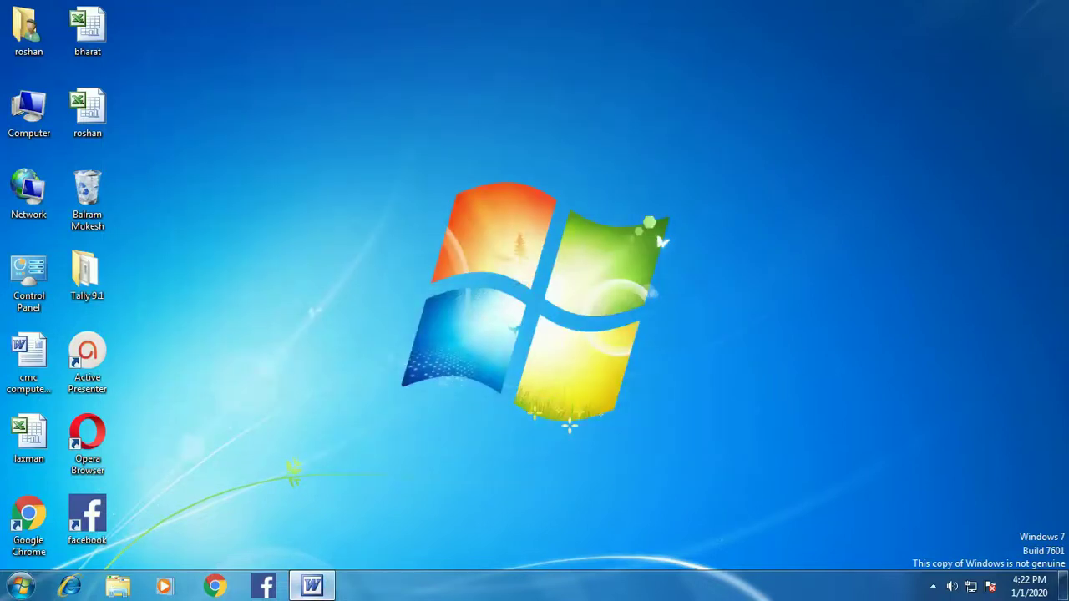
Restore the Word window and bring up the Print dialog
{"action": "left_click", "coordinate": [312, 586]}
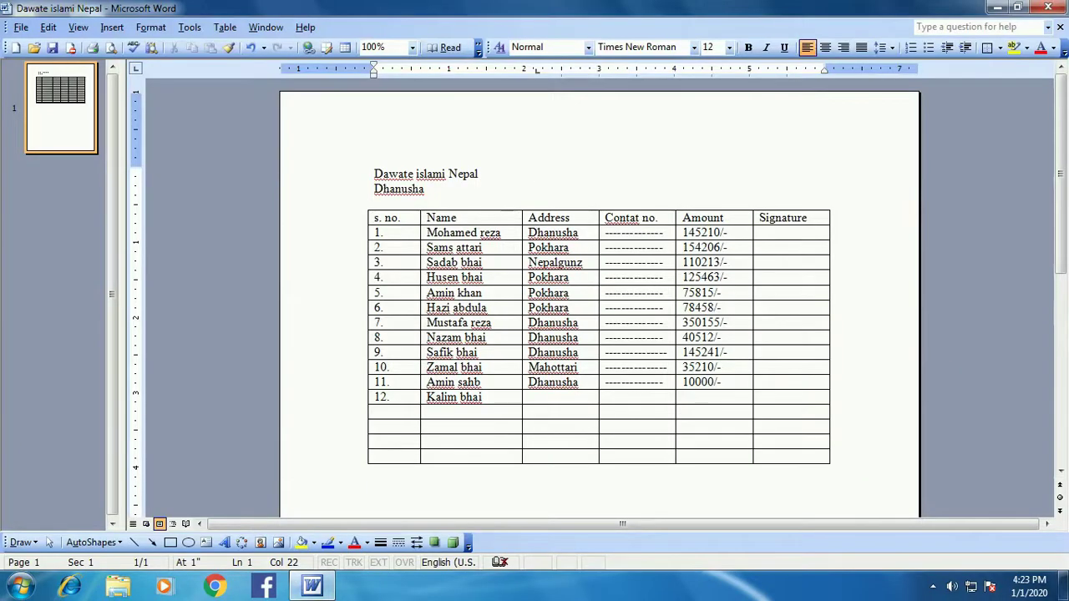
{"action": "left_click", "coordinate": [21, 27]}
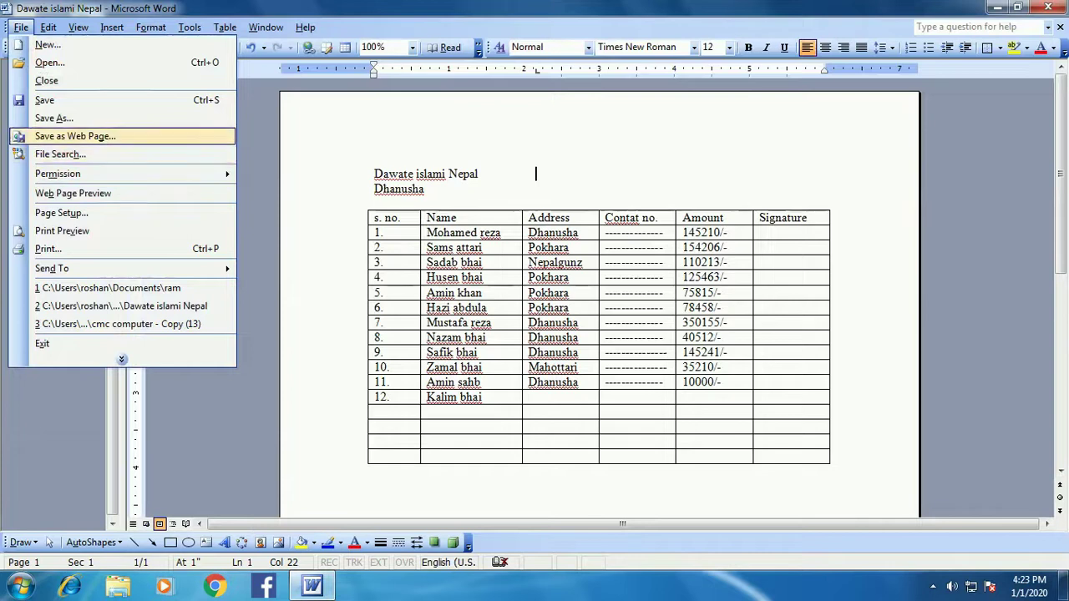
{"action": "left_click", "coordinate": [48, 249]}
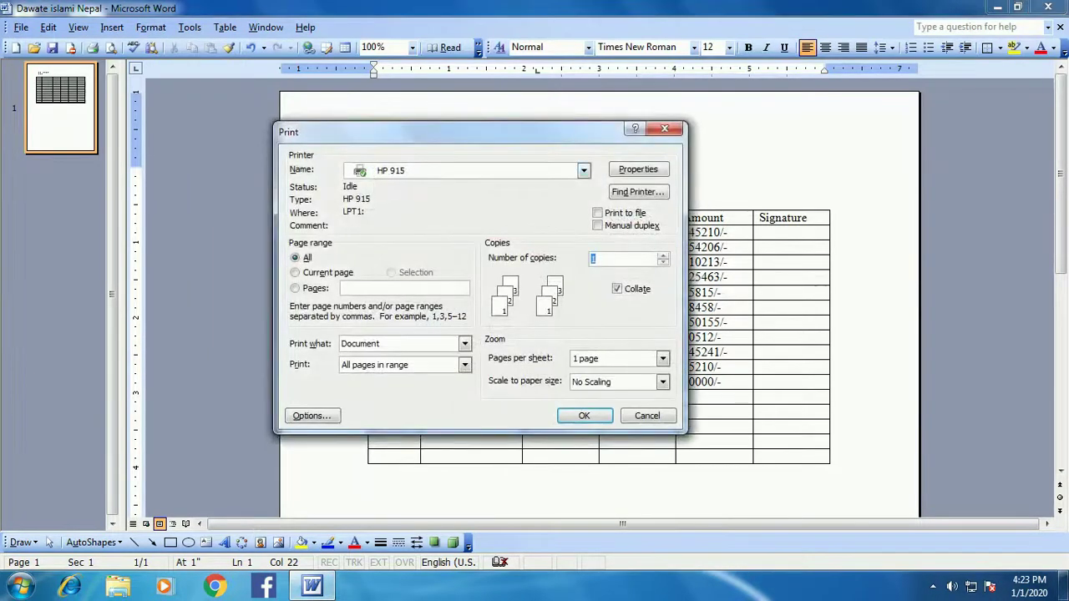
Select Samsung CLP-350 Series PS as the printer and open its document properties
{"action": "left_click", "coordinate": [583, 170]}
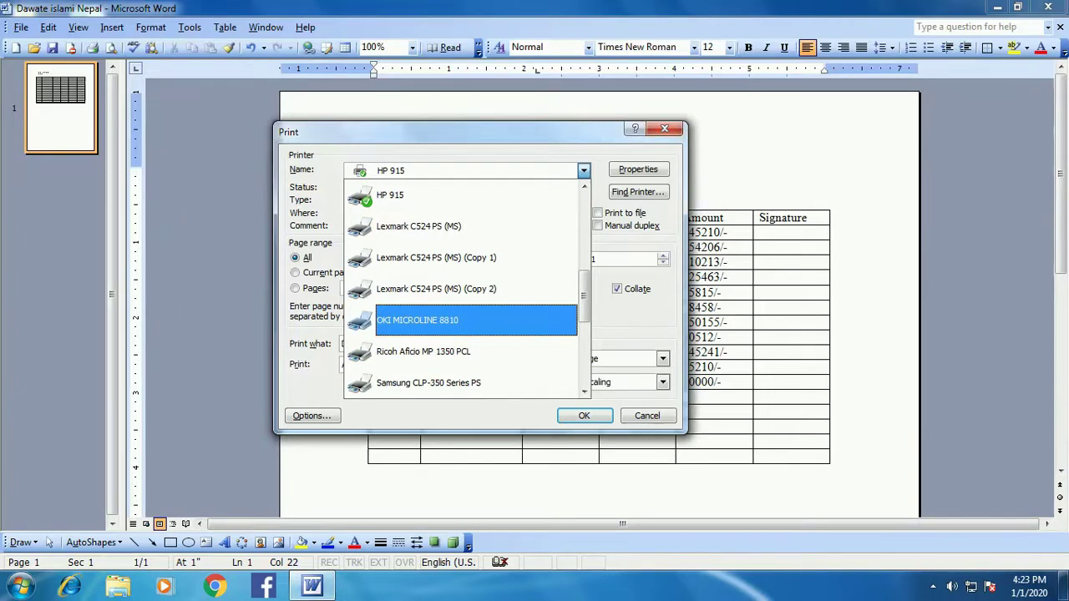
{"action": "key", "text": "Escape"}
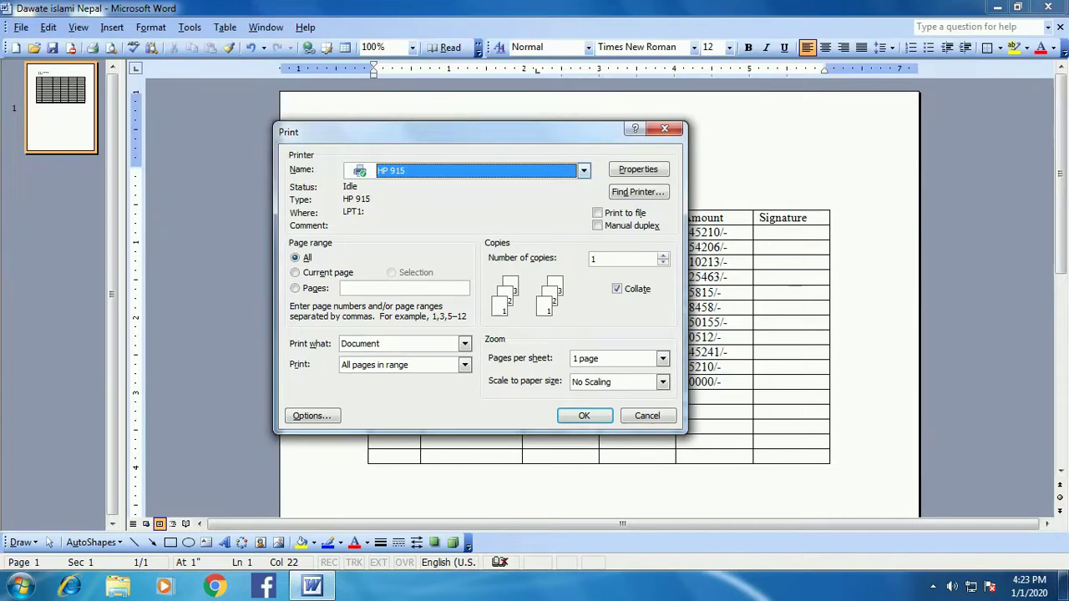
{"action": "key", "text": "alt+Down"}
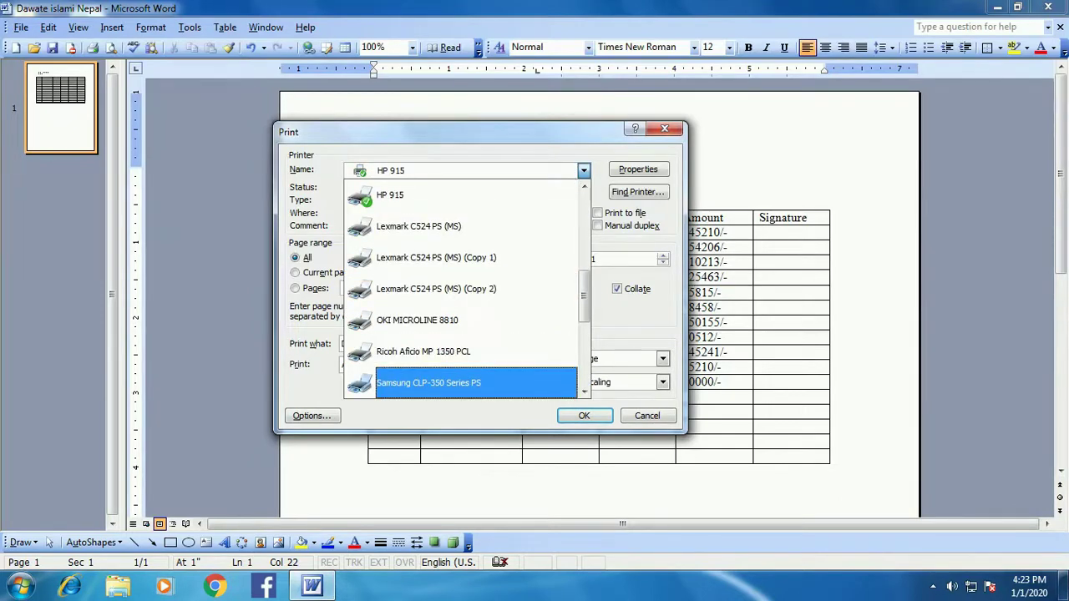
{"action": "key", "text": "Return"}
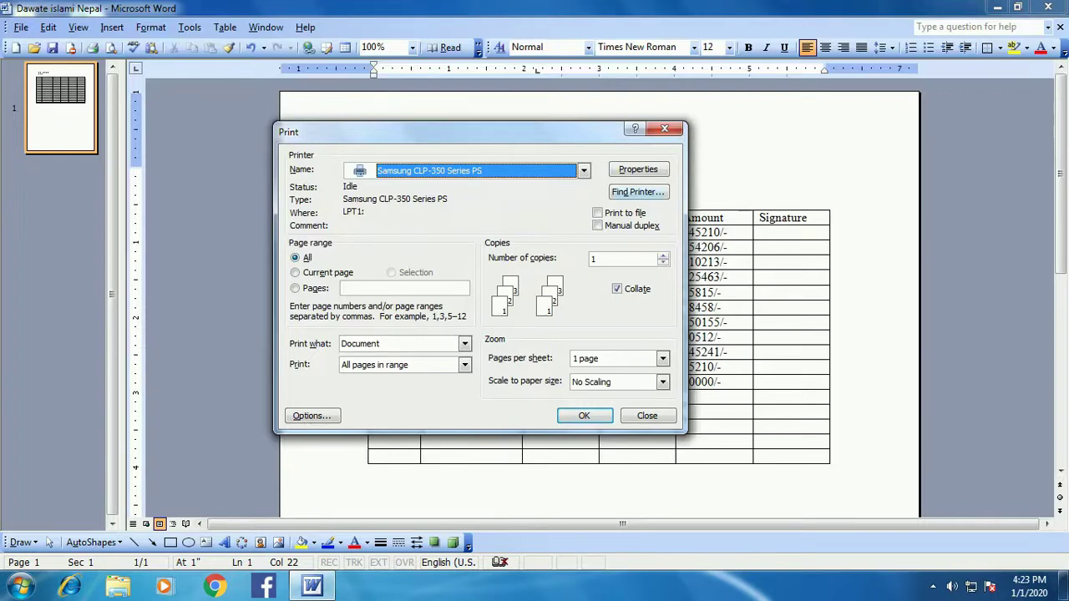
{"action": "key", "text": "alt+p"}
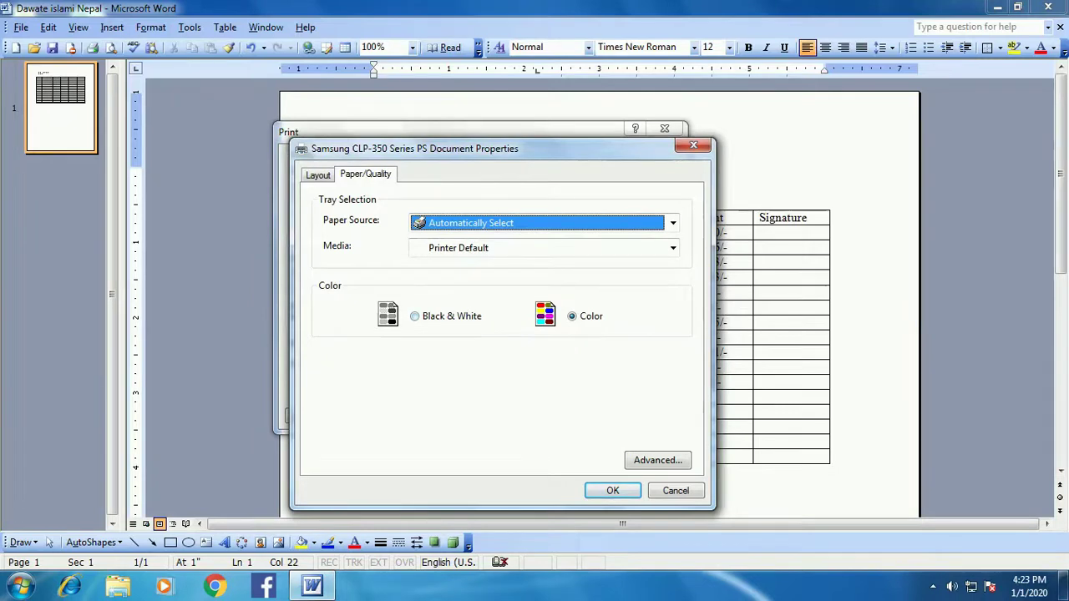
Set the Samsung printer to black and white with A4 paper size
{"action": "left_click", "coordinate": [415, 315]}
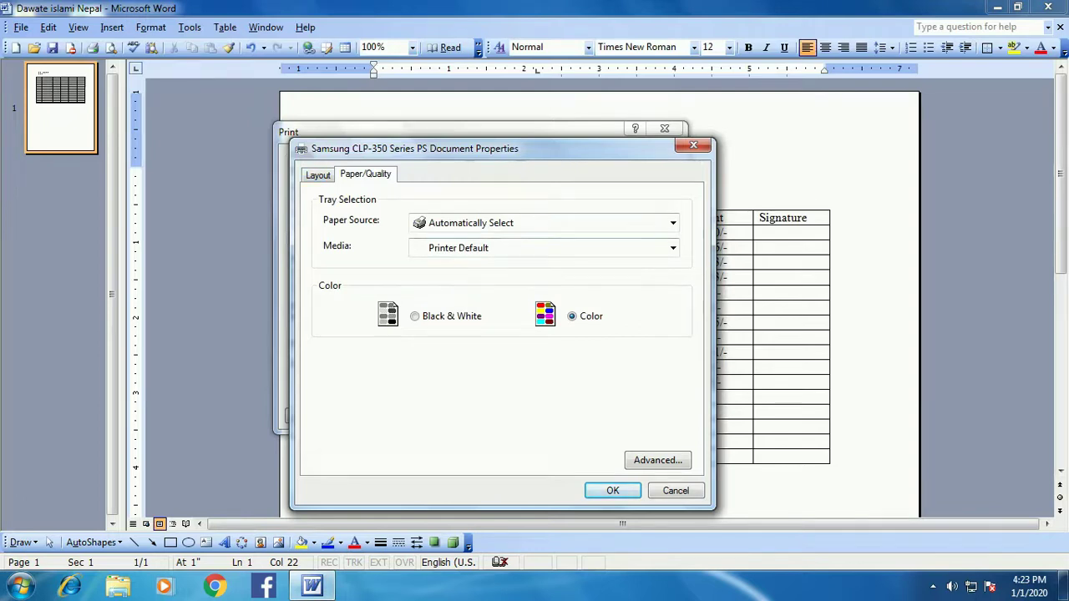
{"action": "key", "text": "ctrl+shift+Tab"}
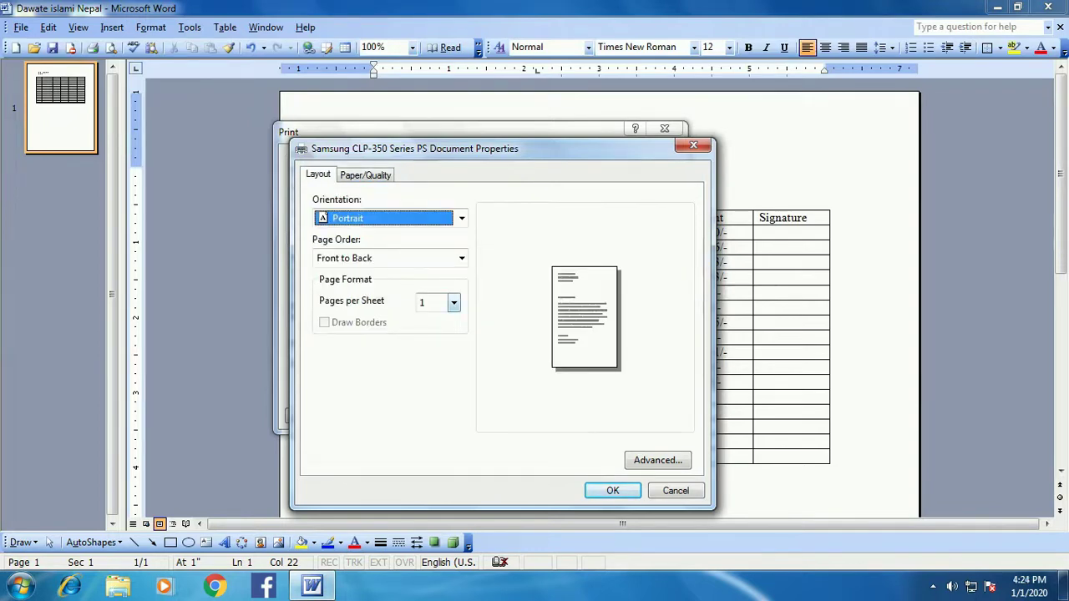
{"action": "key", "text": "alt+v"}
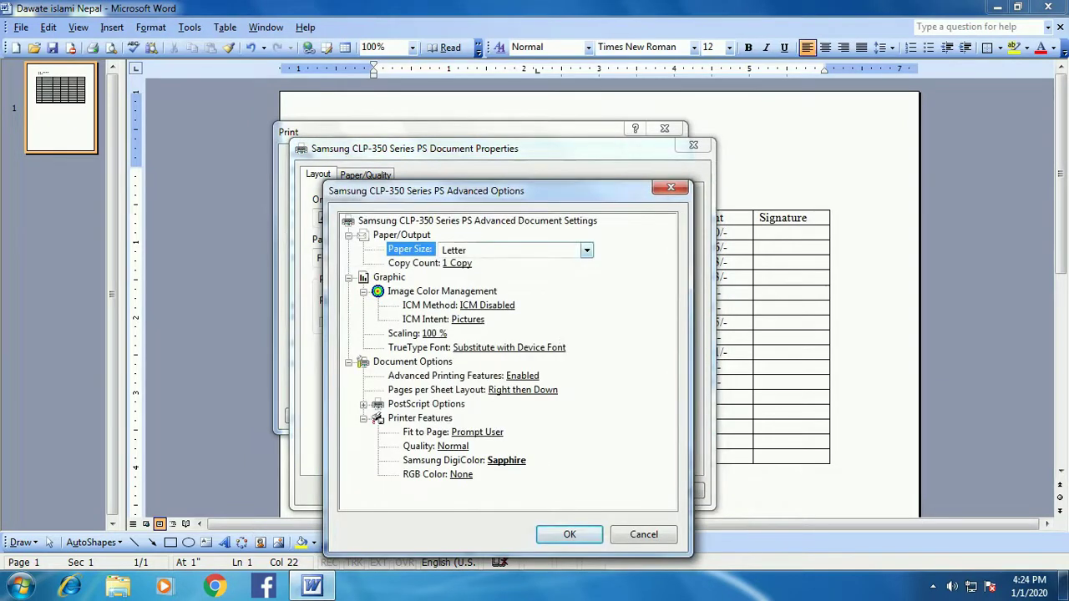
{"action": "key", "text": "alt+Down"}
{"action": "key", "text": "Down"}
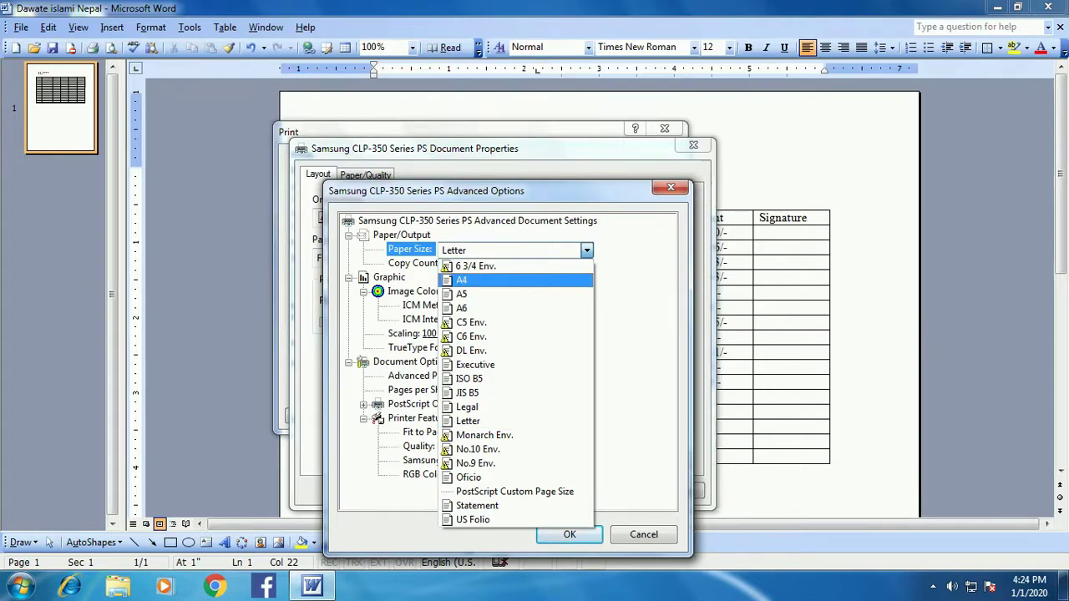
{"action": "key", "text": "Return"}
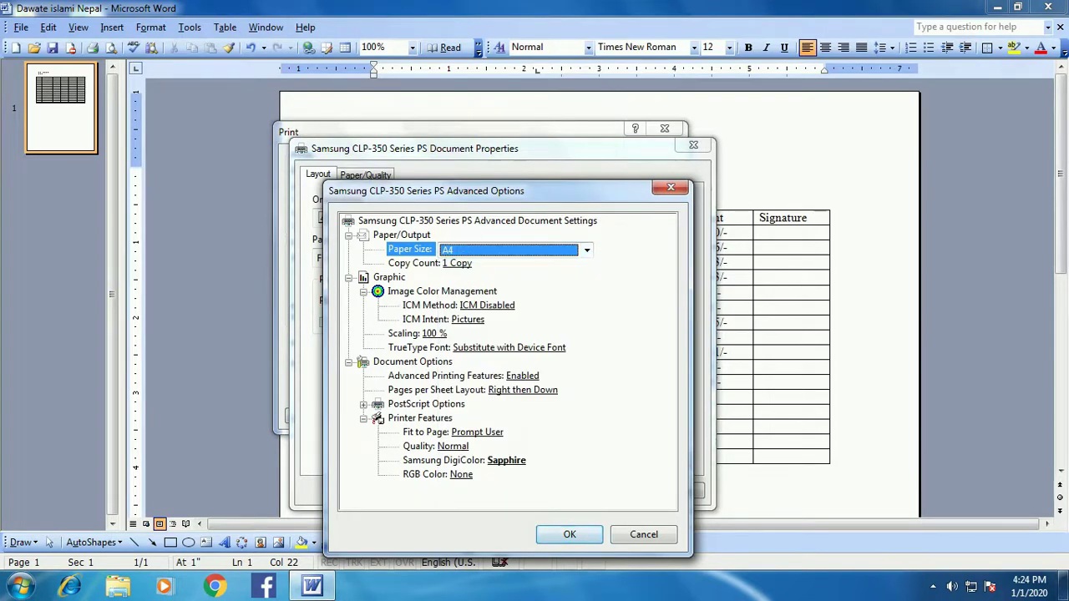
{"action": "key", "text": "Return"}
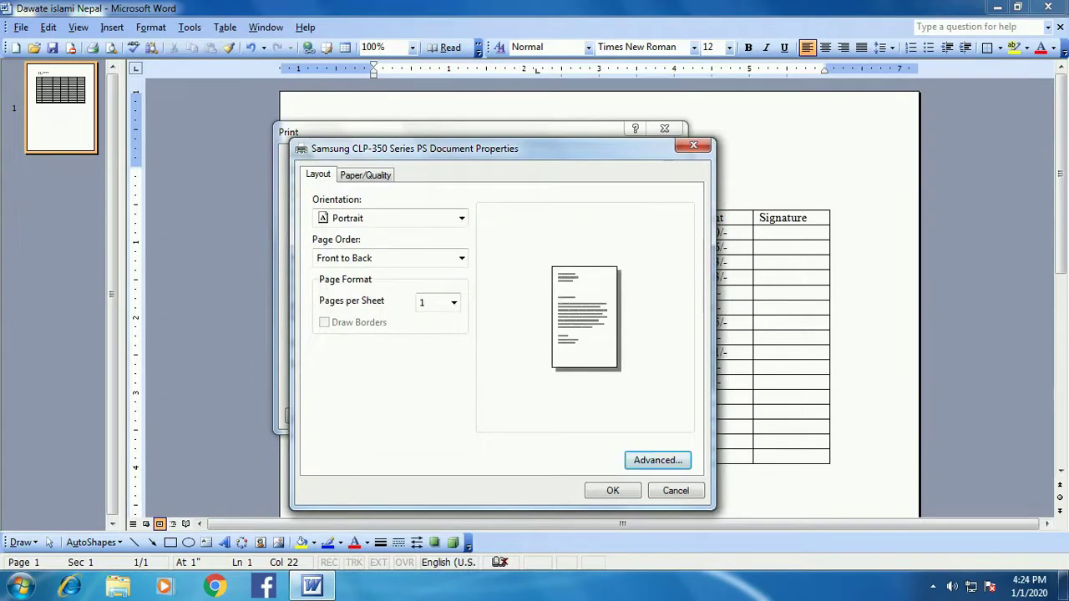
Confirm the printer properties and print the document
{"action": "key", "text": "Tab"}
{"action": "key", "text": "Return"}
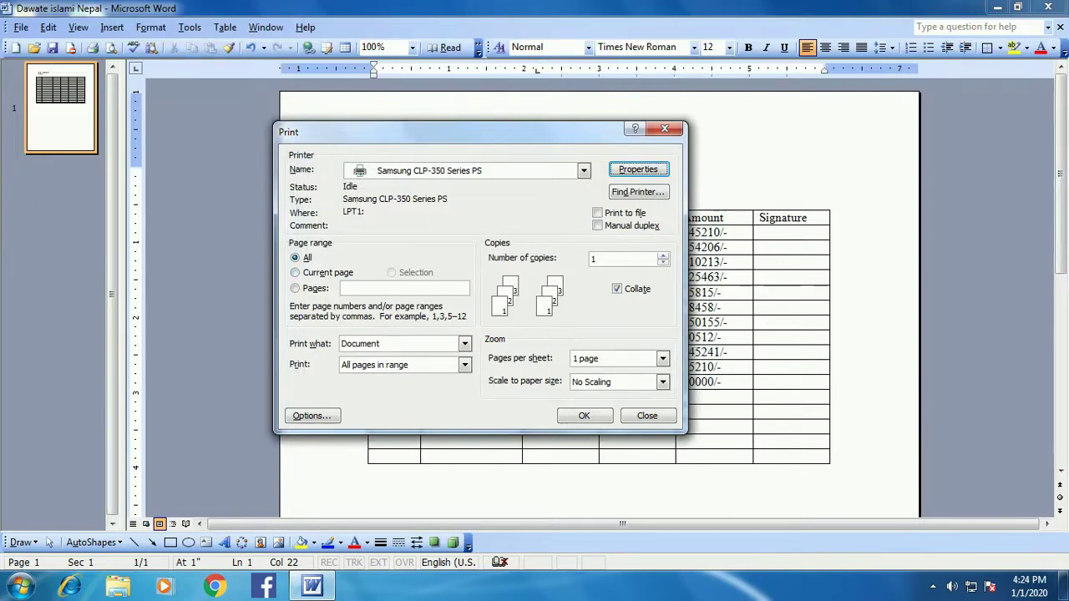
{"action": "left_click", "coordinate": [583, 415]}
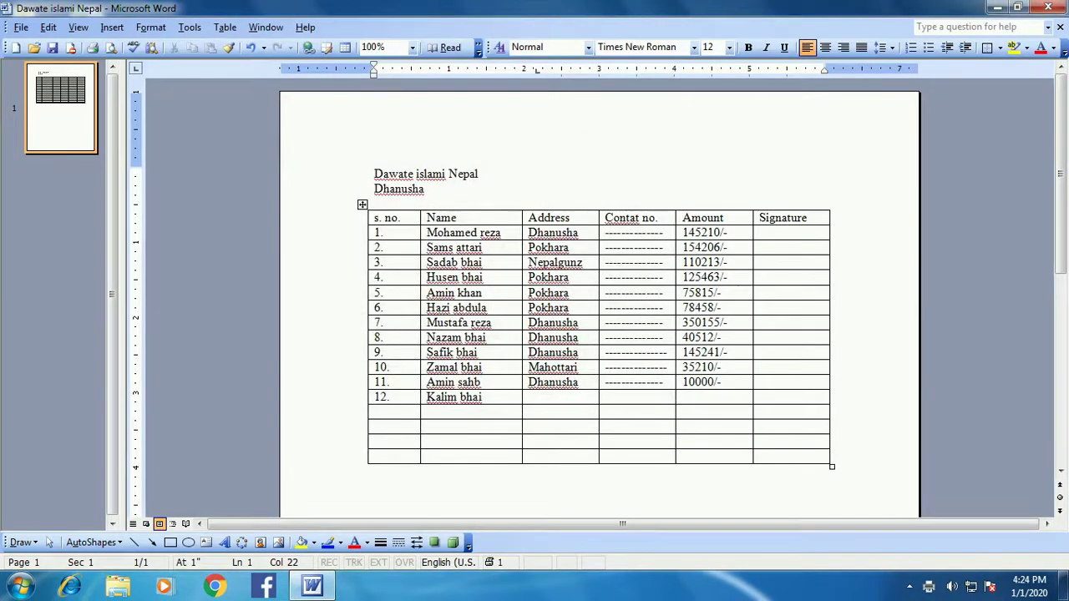
Copy the entire document's Dawate islami Nepal title and table
{"action": "scroll", "coordinate": [598, 317], "scroll_direction": "down", "scroll_amount": 7}
{"action": "scroll", "coordinate": [598, 317], "scroll_direction": "up", "scroll_amount": 7}
{"action": "key", "text": "ctrl+a"}
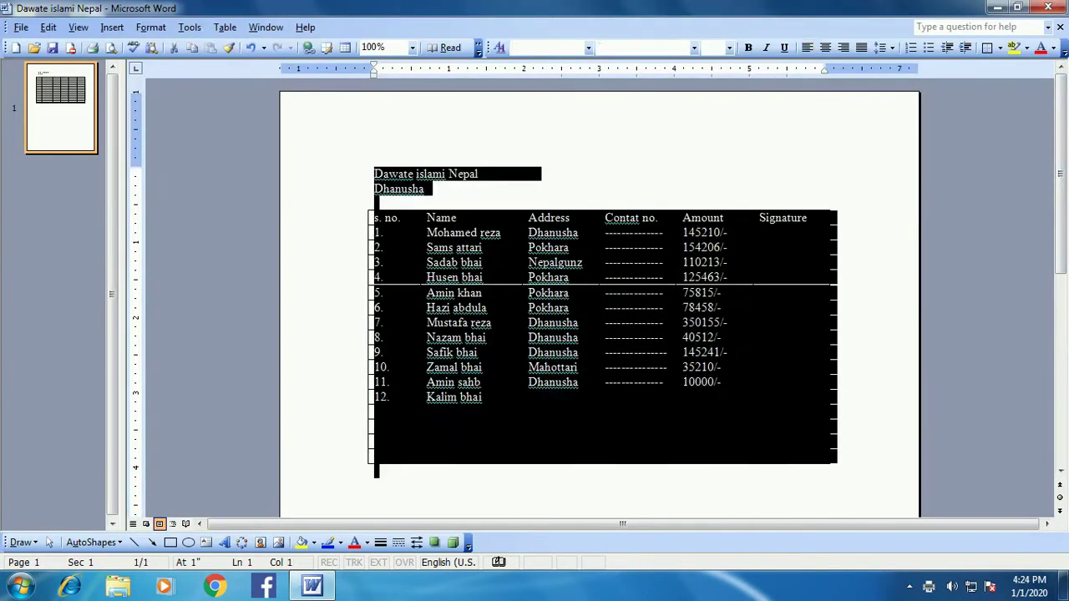
{"action": "left_click", "coordinate": [48, 26]}
{"action": "left_click", "coordinate": [73, 81]}
Paste the title-and-table block three times at the end, extending the document to six pages
{"action": "left_click", "coordinate": [374, 471]}
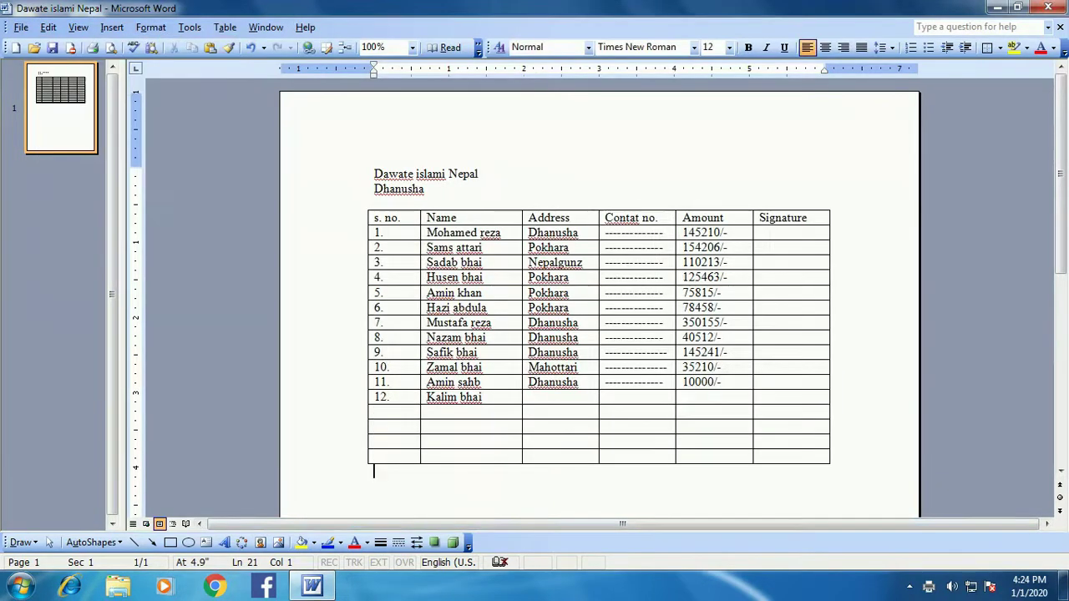
{"action": "key", "text": "ctrl+v"}
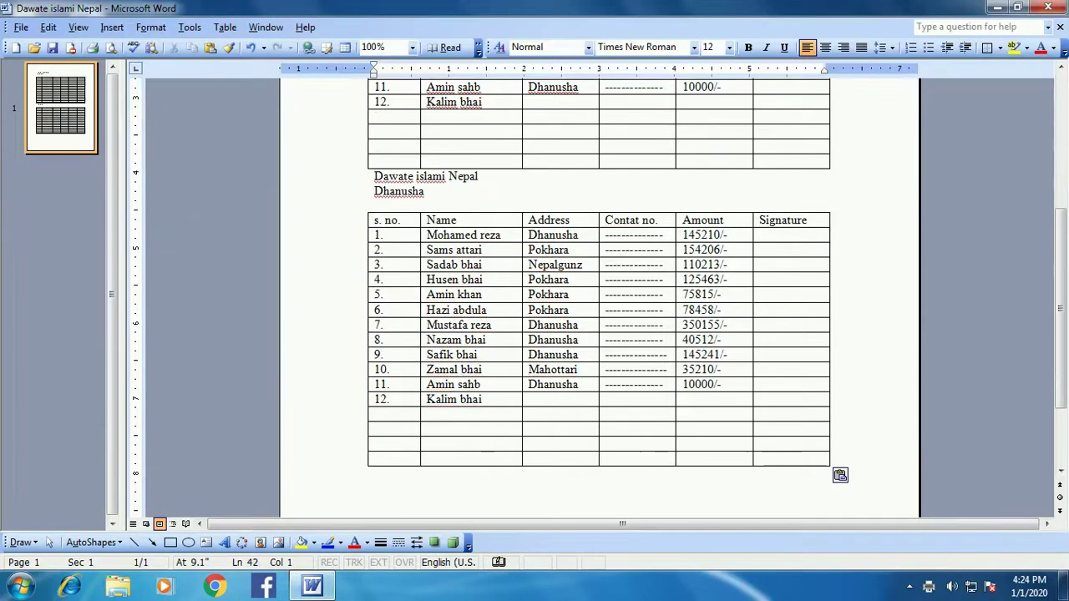
{"action": "key", "text": "ctrl+v"}
{"action": "key", "text": "ctrl+v"}
{"action": "key", "text": "ctrl+v"}
{"action": "key", "text": "ctrl+v"}
{"action": "key", "text": "ctrl+v"}
{"action": "key", "text": "ctrl+v"}
{"action": "key", "text": "ctrl+v"}
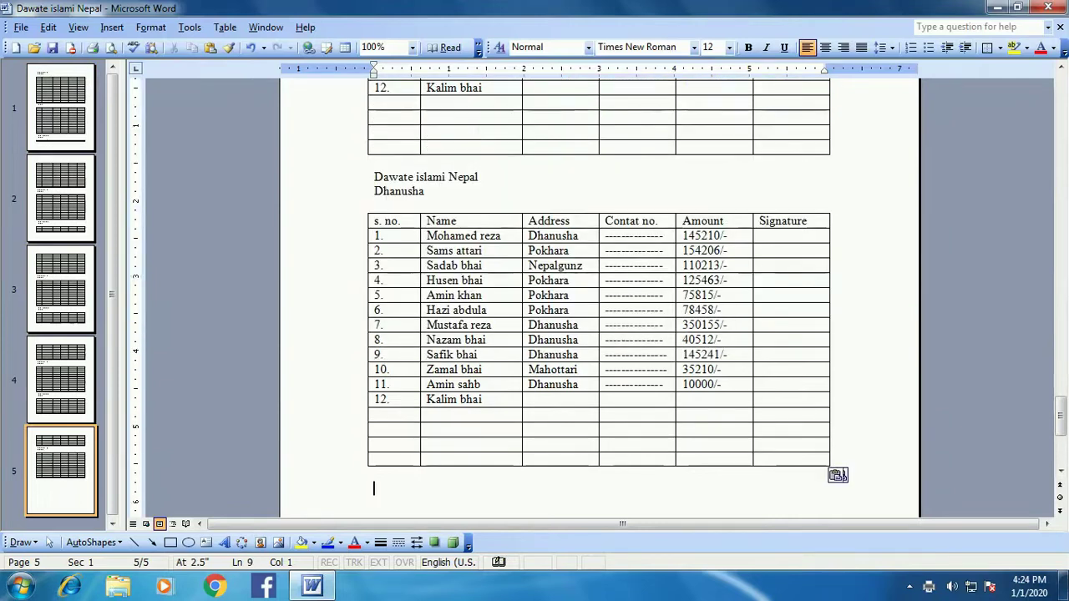
{"action": "key", "text": "ctrl+v"}
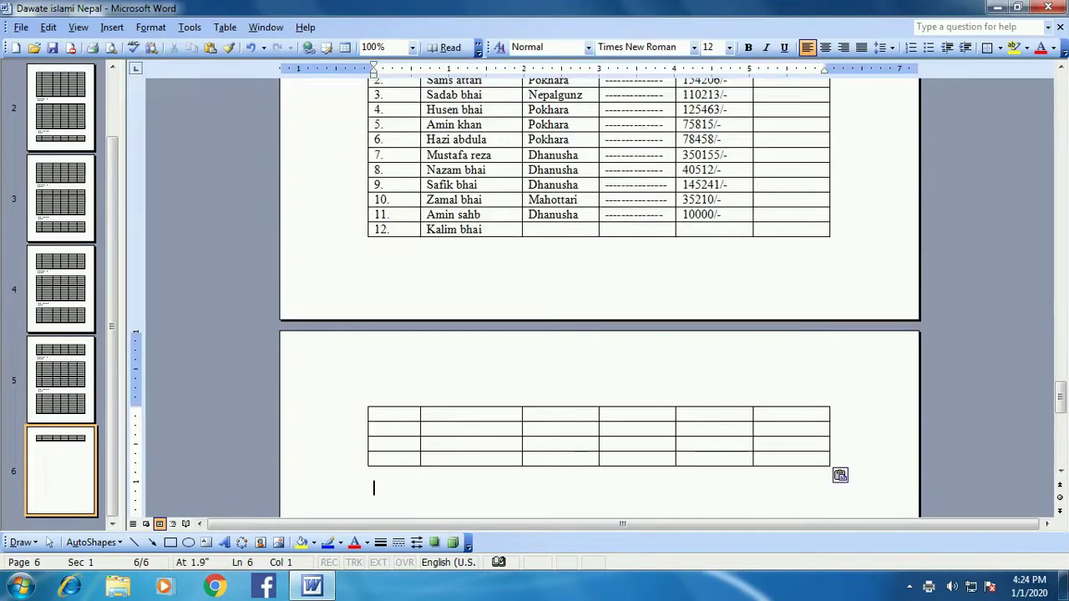
{"action": "left_click_drag", "start_coordinate": [1058, 397], "coordinate": [1059, 87]}
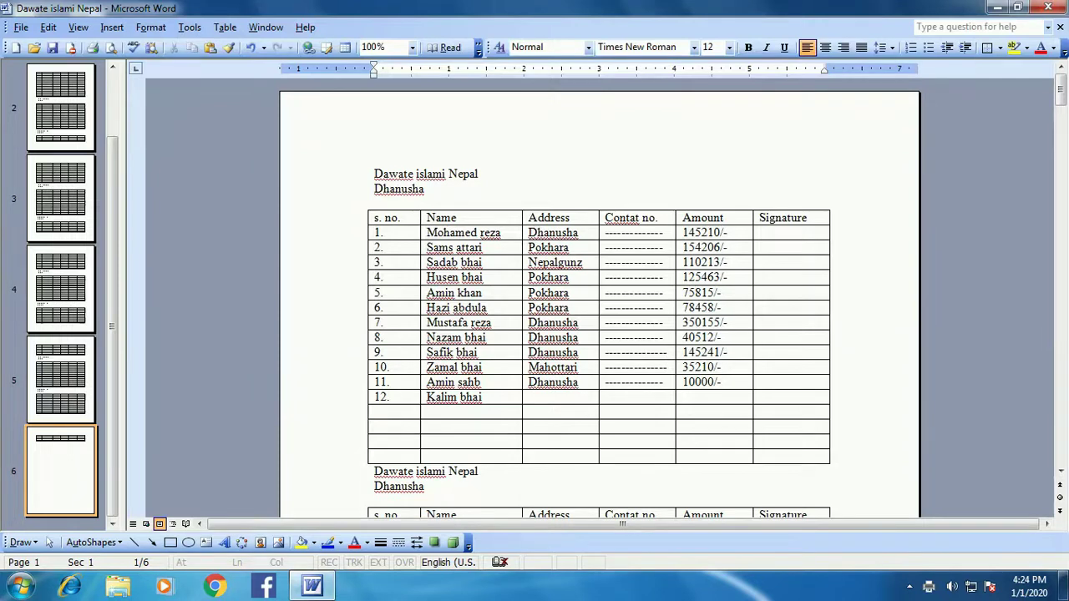
{"action": "left_click", "coordinate": [21, 27]}
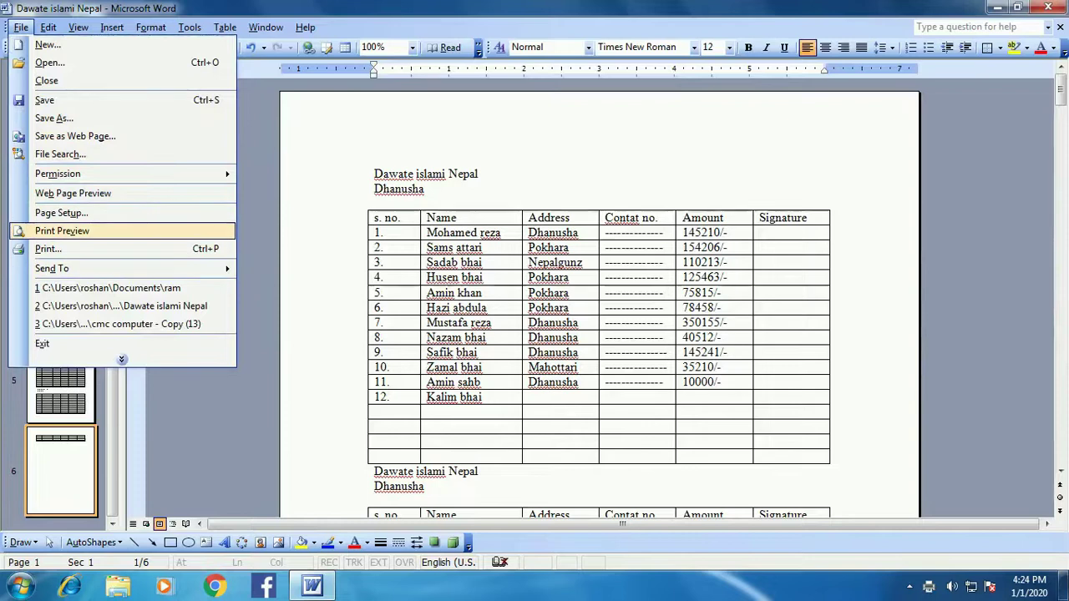
{"action": "left_click", "coordinate": [48, 248]}
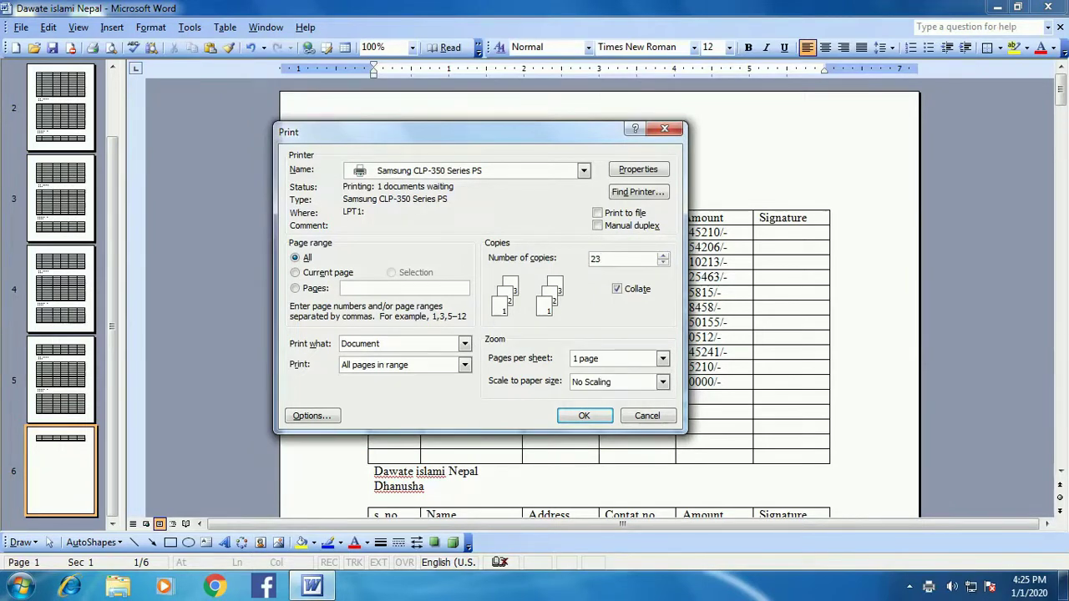
{"action": "key", "text": "BackSpace"}
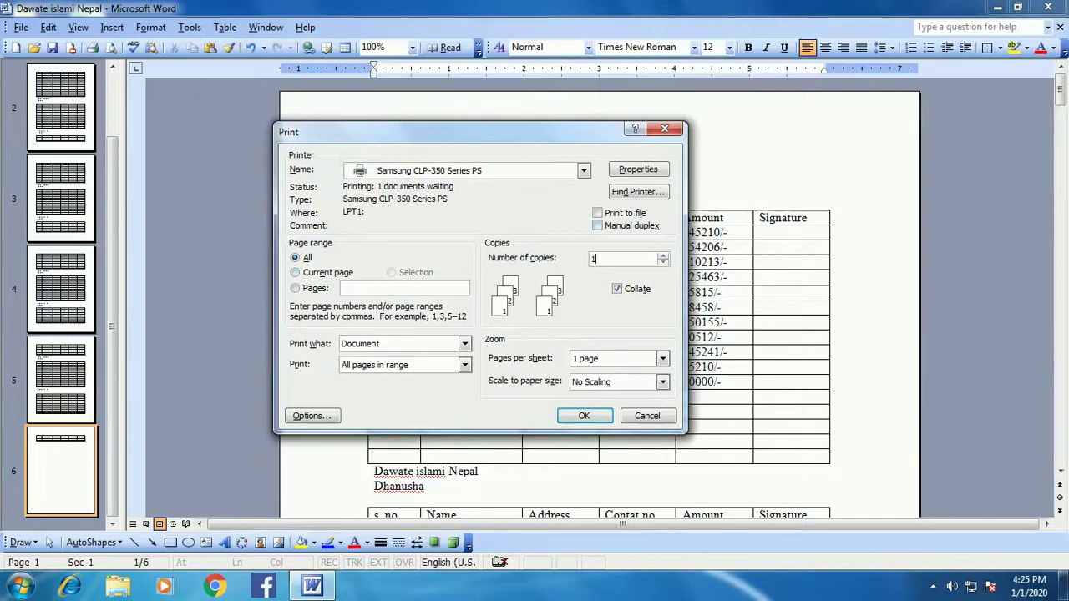
{"action": "left_click", "coordinate": [647, 415]}
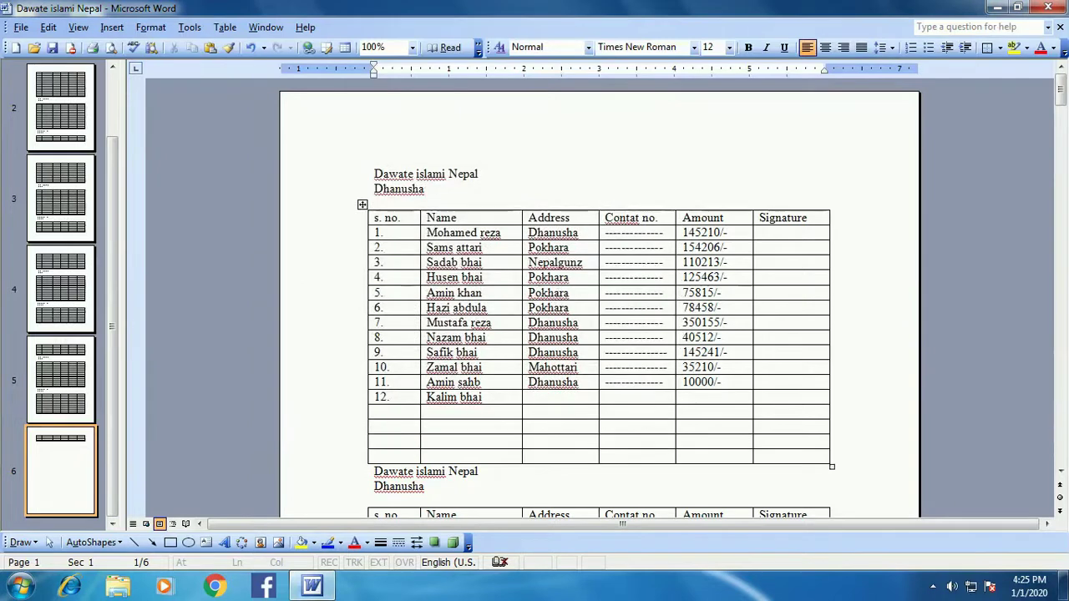
{"action": "left_click", "coordinate": [60, 288]}
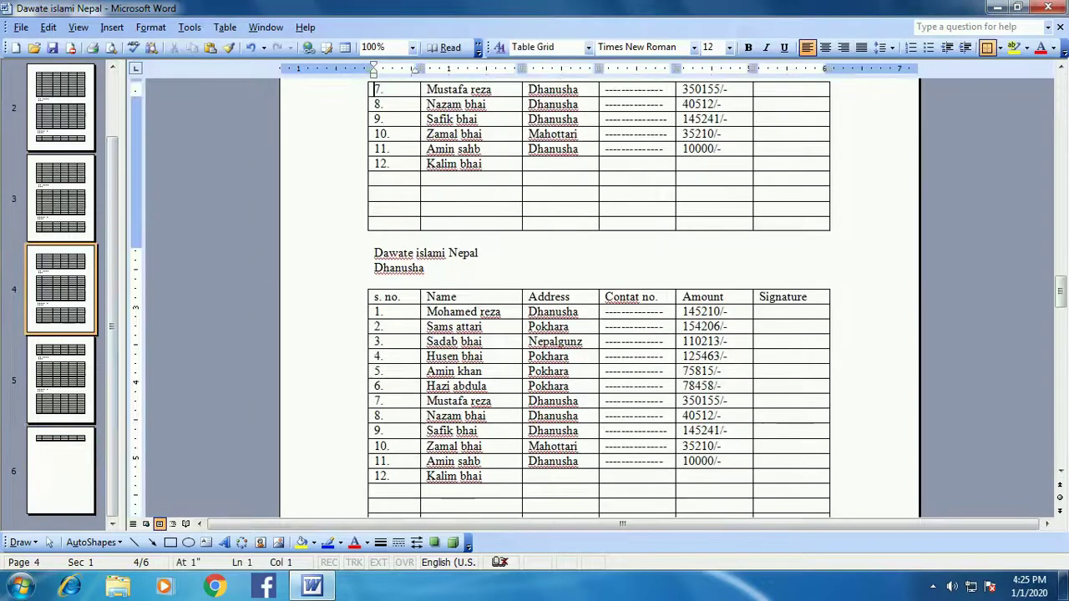
Print just page 4 using the Current page print range
{"action": "left_click", "coordinate": [384, 179]}
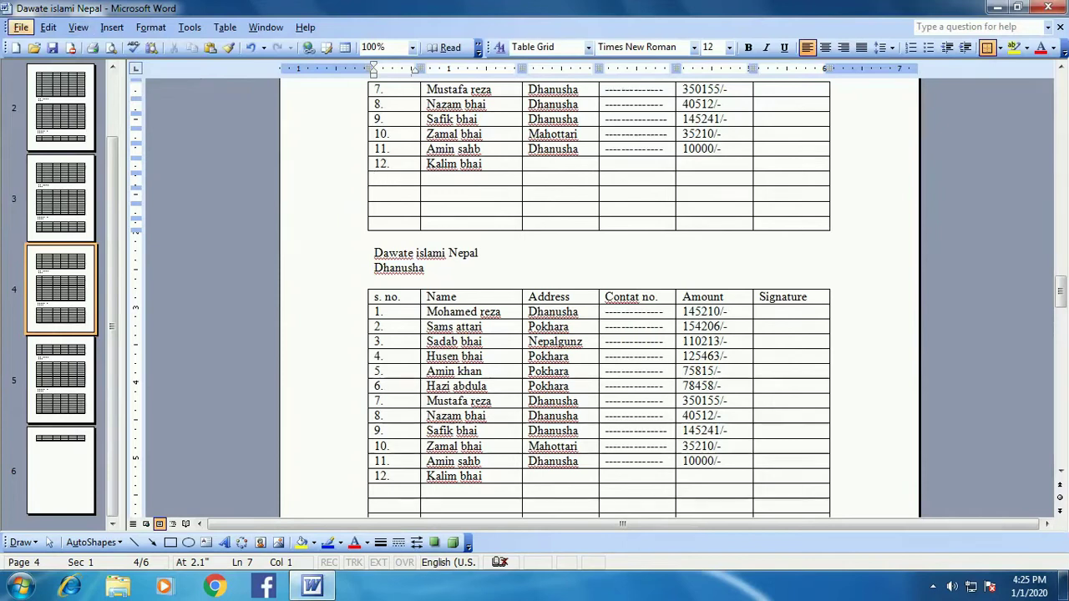
{"action": "left_click", "coordinate": [20, 27]}
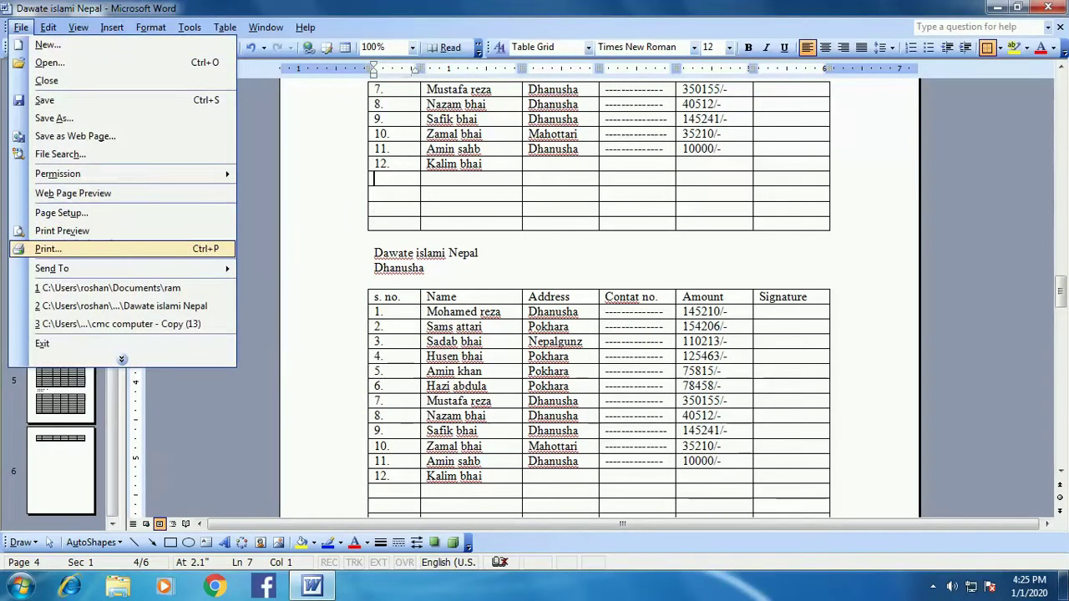
{"action": "left_click", "coordinate": [48, 248]}
{"action": "left_click", "coordinate": [318, 272]}
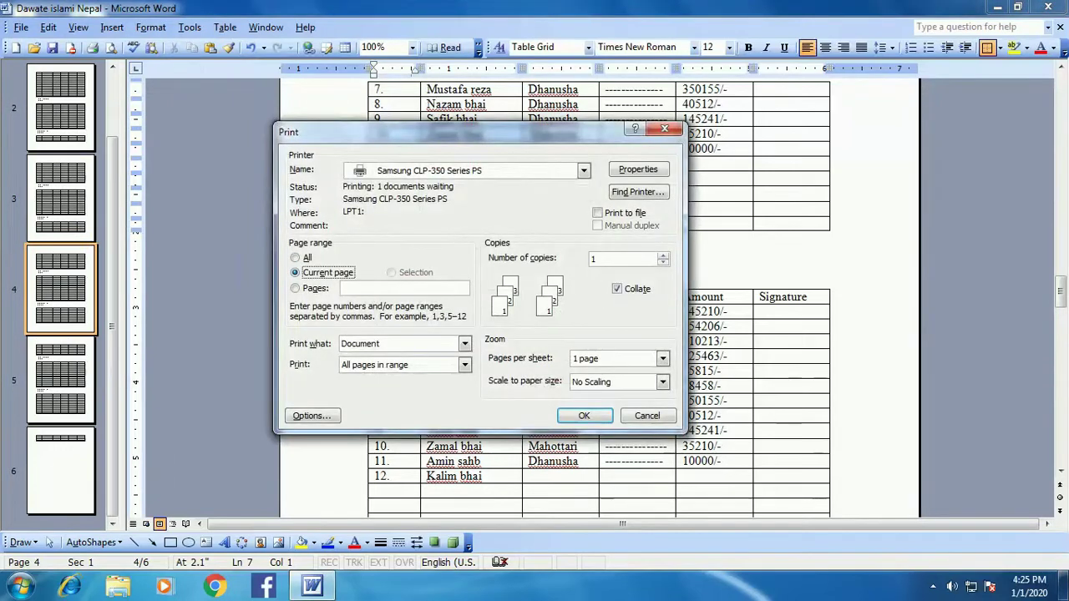
{"action": "left_click", "coordinate": [584, 415]}
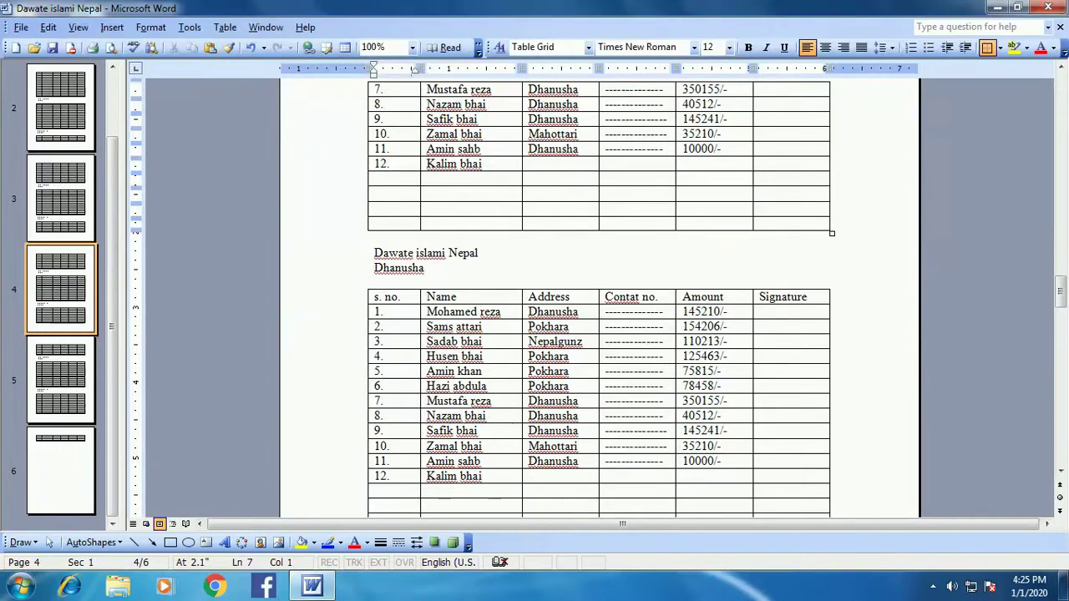
{"action": "left_click_drag", "start_coordinate": [1059, 291], "coordinate": [1059, 286]}
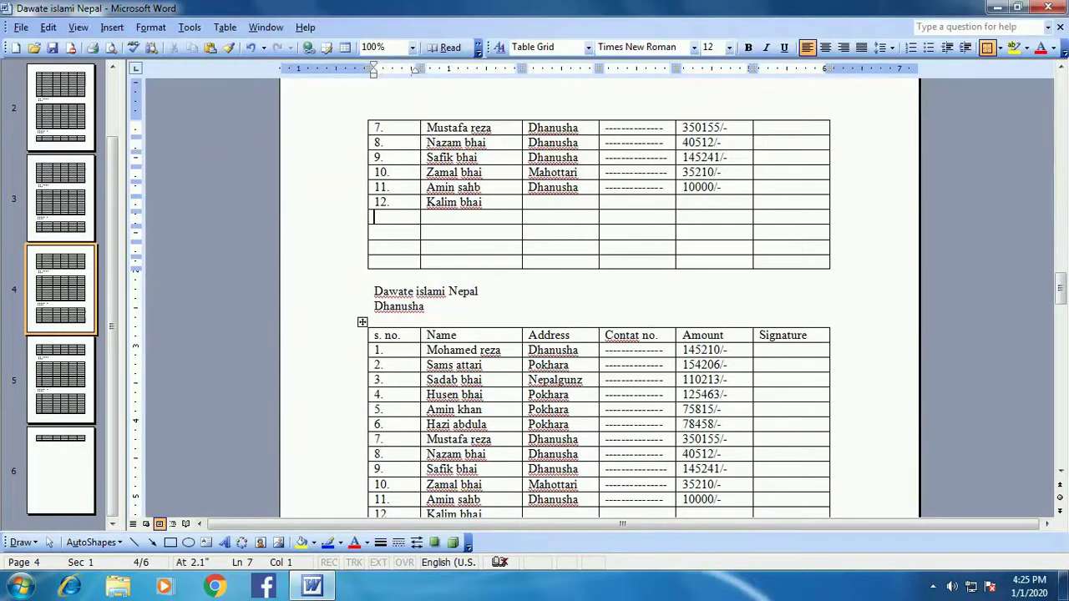
Place the insertion point on page 5 of the table document
{"action": "left_click_drag", "start_coordinate": [1059, 286], "coordinate": [1059, 332]}
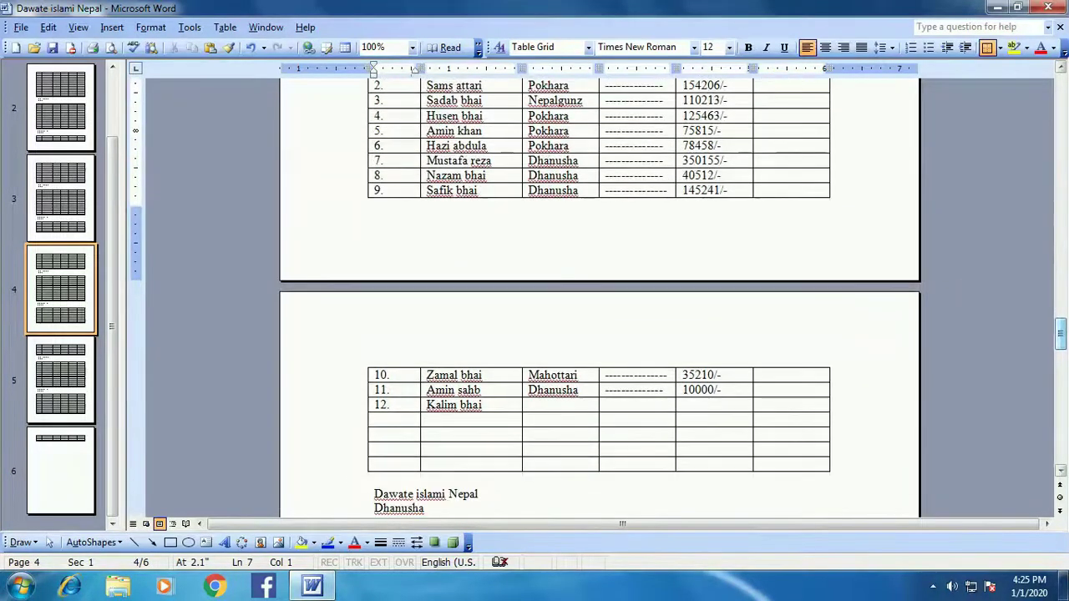
{"action": "left_click", "coordinate": [483, 405]}
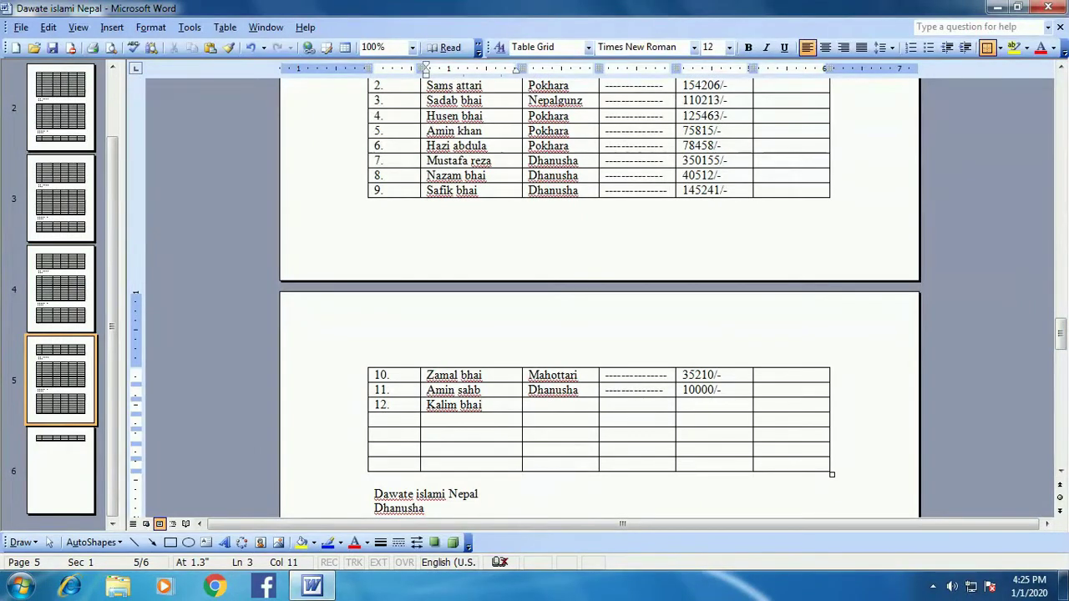
{"action": "left_click_drag", "start_coordinate": [1059, 333], "coordinate": [1059, 99]}
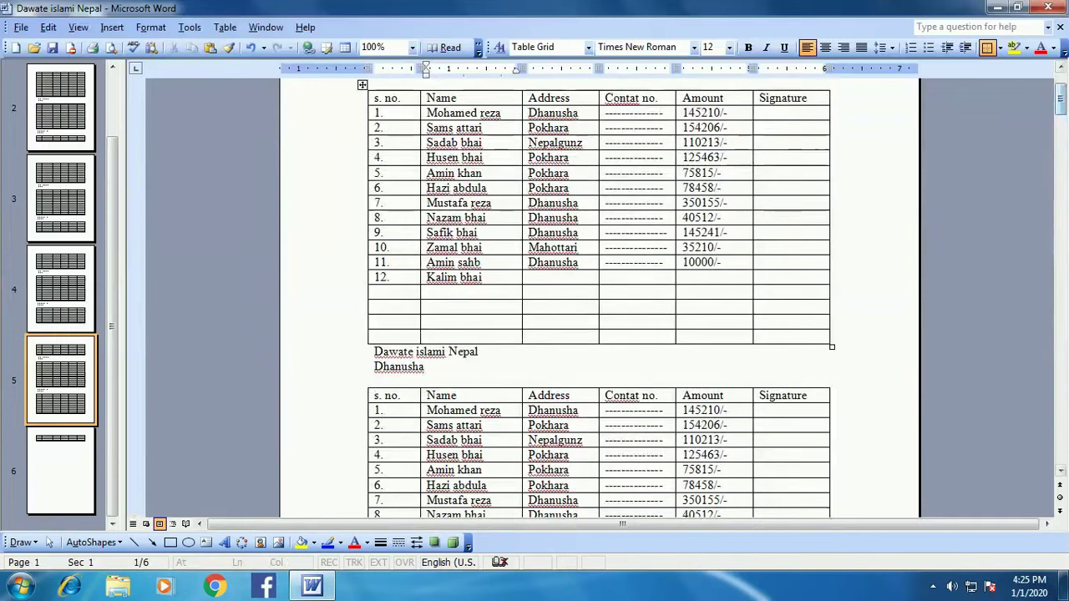
Print only pages 2,4 from the Print dialog's Pages range
{"action": "left_click", "coordinate": [21, 27]}
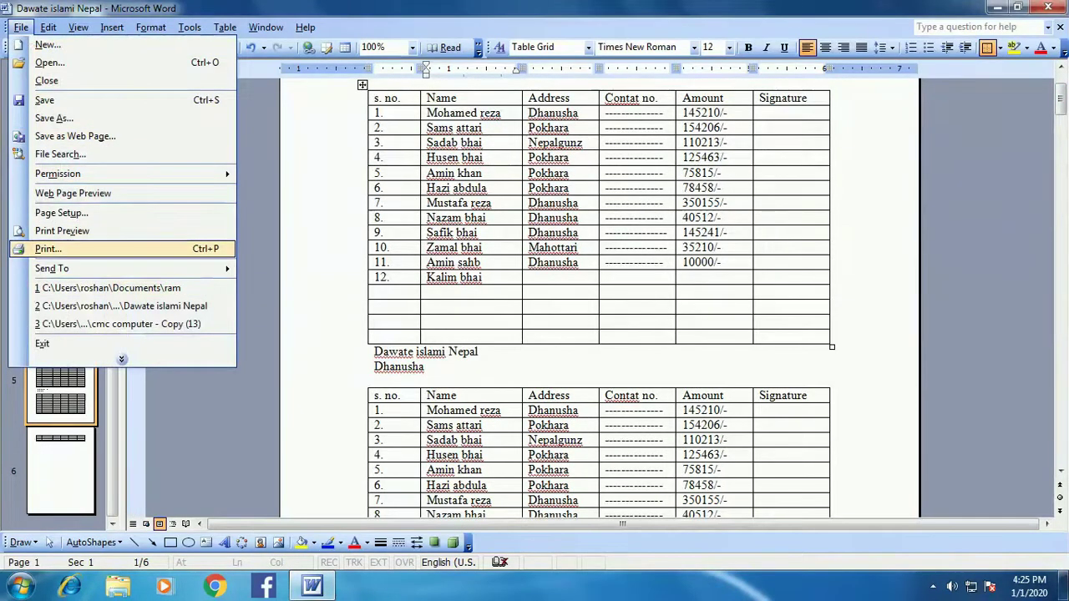
{"action": "left_click", "coordinate": [48, 249]}
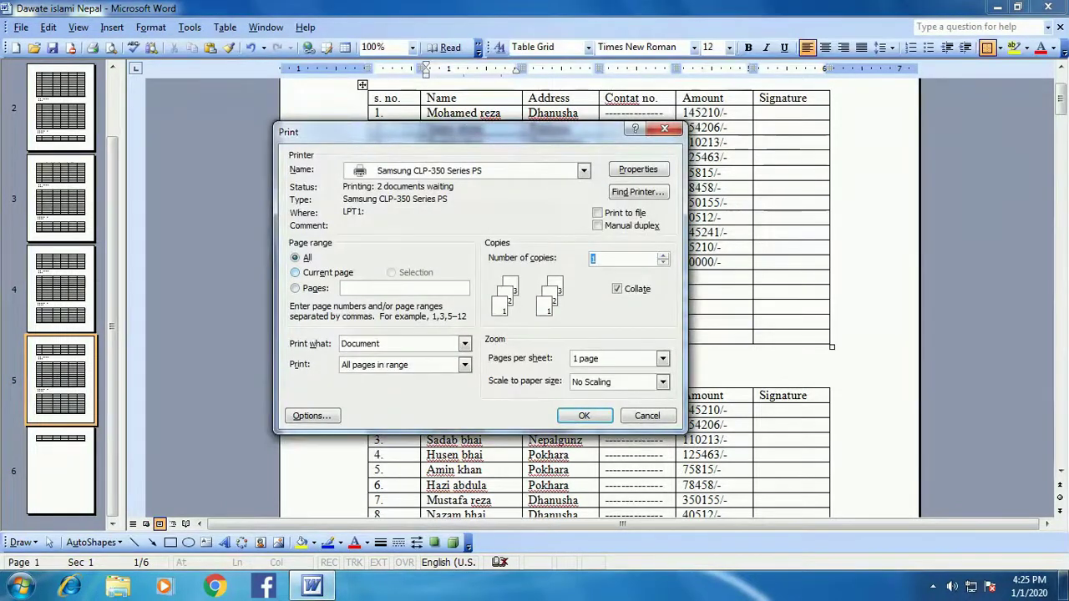
{"action": "left_click", "coordinate": [342, 288]}
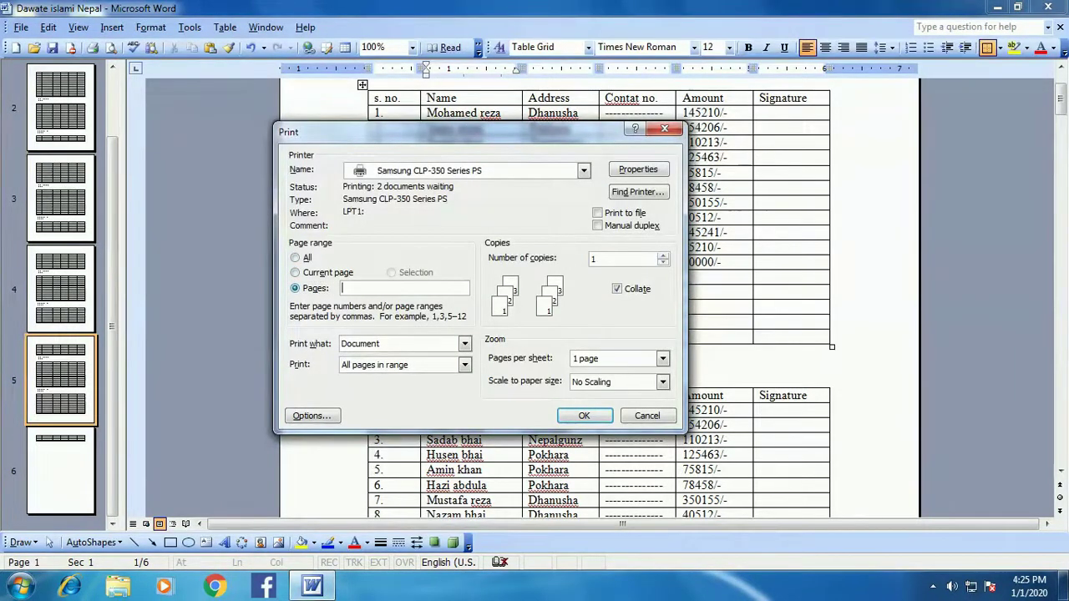
{"action": "type", "text": "2,"}
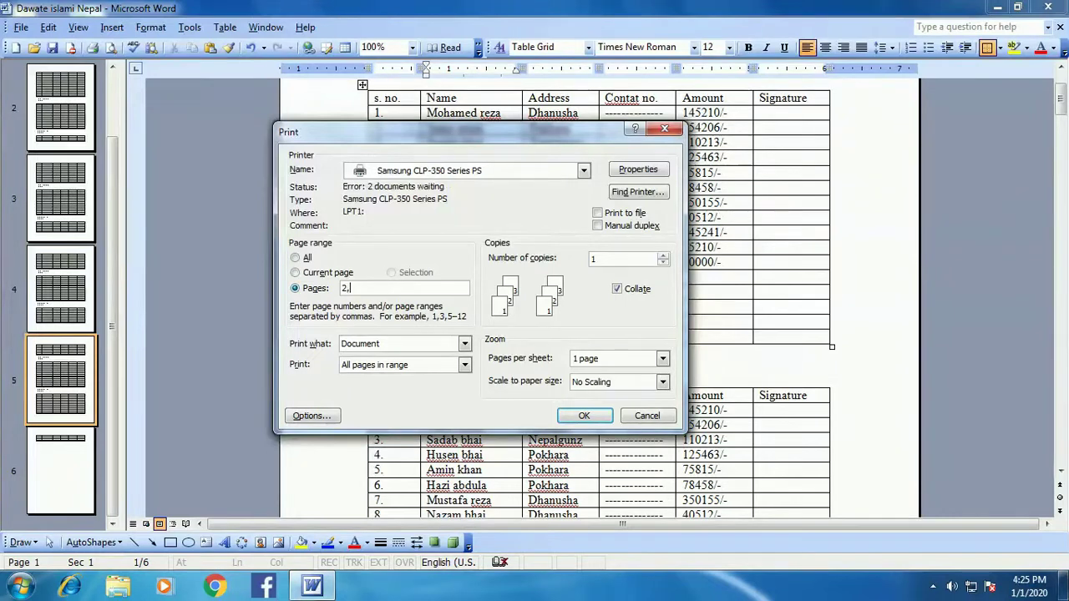
{"action": "type", "text": "4,6"}
{"action": "key", "text": "Return"}
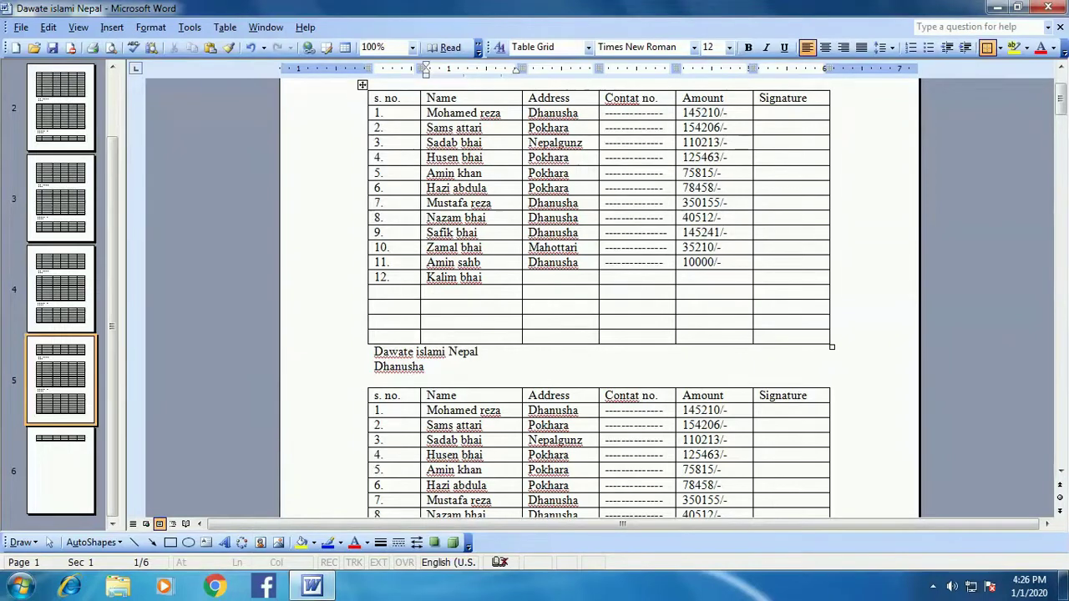
Reopen the Print dialog and enter a page range of 1-3,4
{"action": "left_click", "coordinate": [21, 27]}
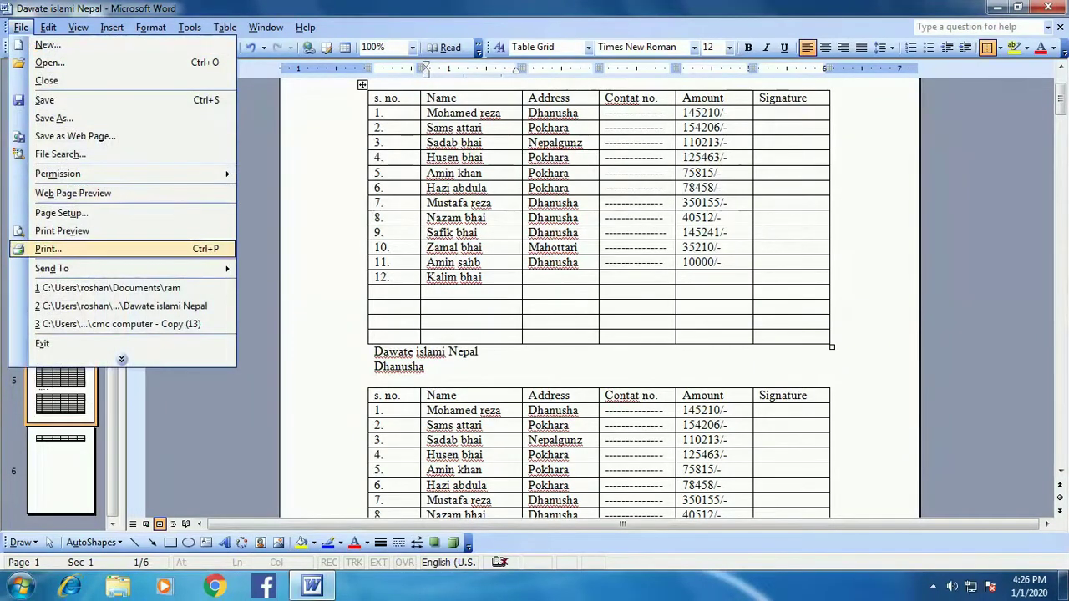
{"action": "left_click", "coordinate": [48, 249]}
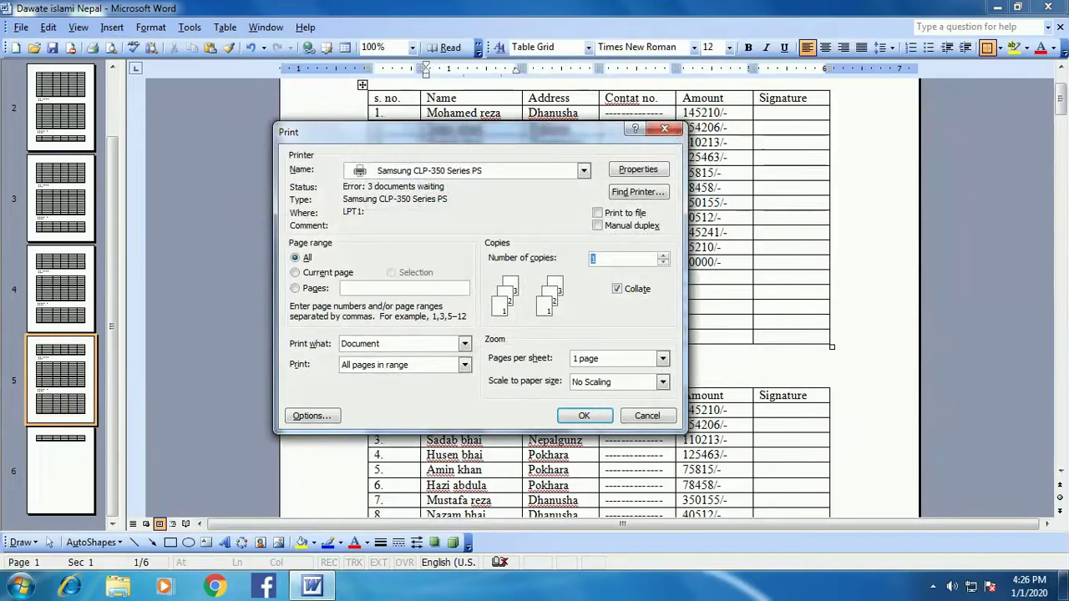
{"action": "left_click", "coordinate": [343, 288]}
{"action": "type", "text": "1"}
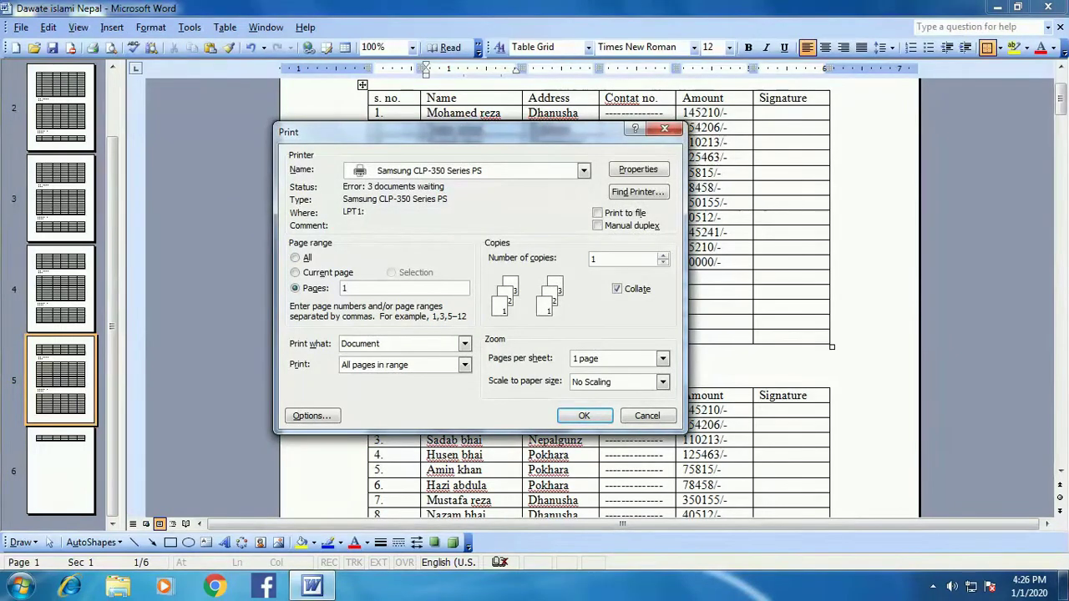
{"action": "type", "text": "-3,4"}
Try the All and Current page ranges, then print pages 2,5,6
{"action": "key", "text": "alt+a"}
{"action": "key", "text": "alt+e"}
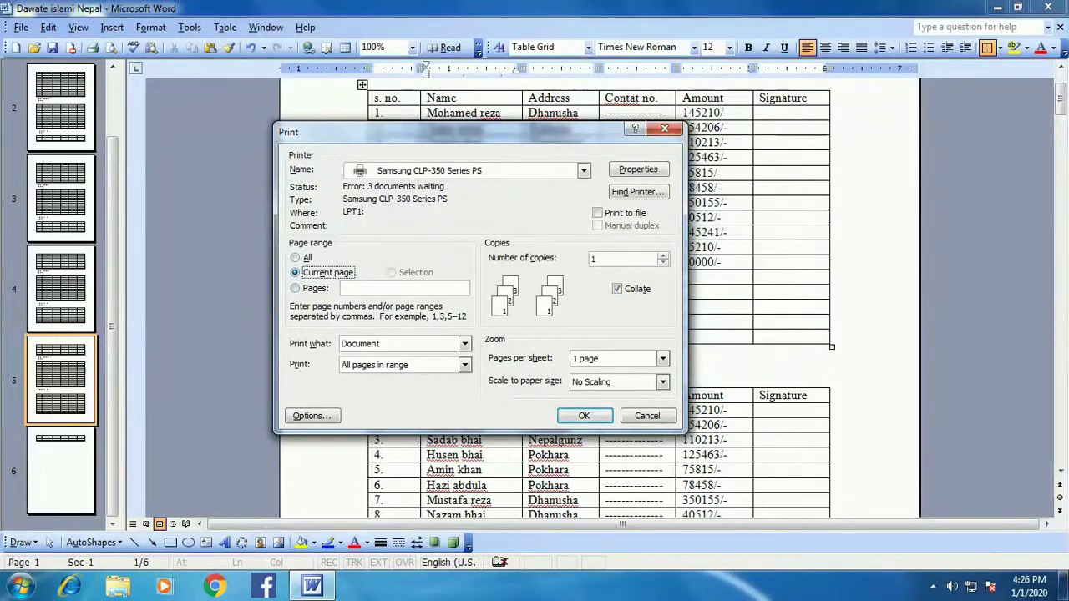
{"action": "key", "text": "alt+g"}
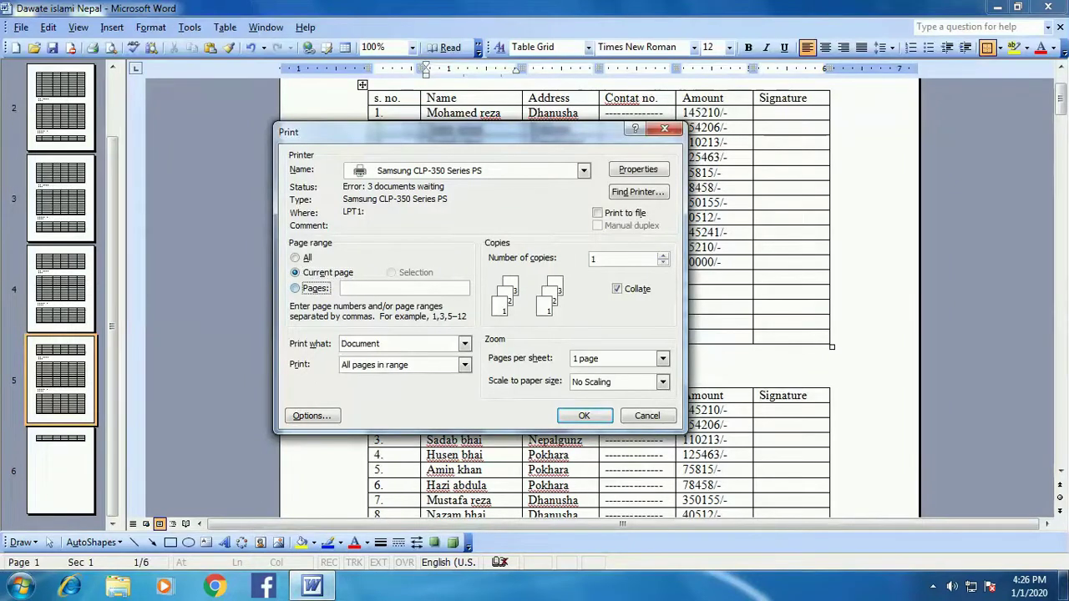
{"action": "type", "text": "2,5,"}
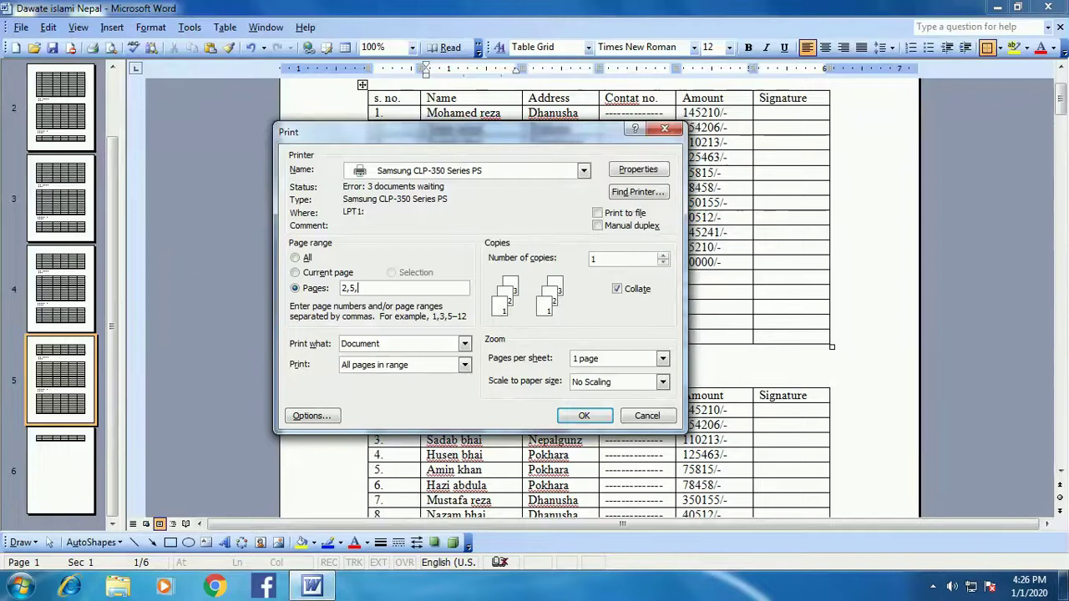
{"action": "type", "text": "6"}
{"action": "key", "text": "Return"}
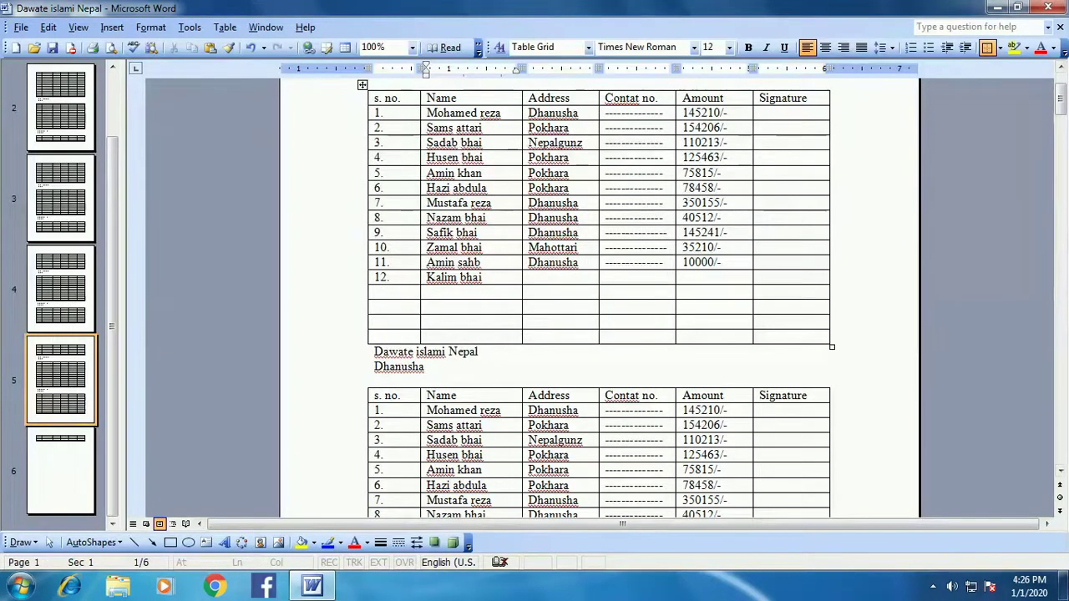
{"action": "left_click", "coordinate": [21, 27]}
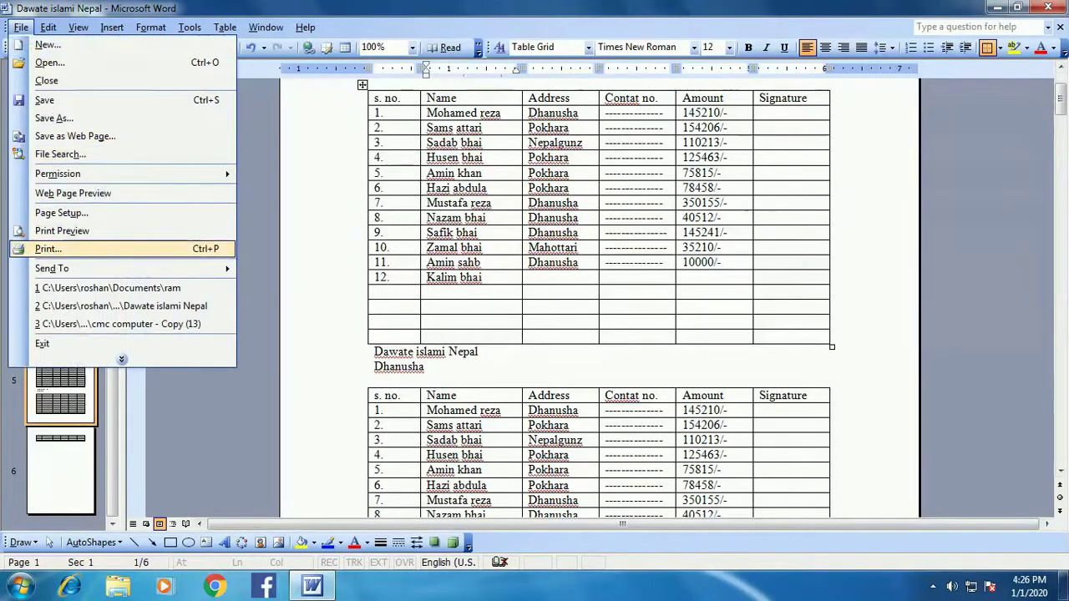
Dismiss the Print dialog without printing anything
{"action": "left_click", "coordinate": [48, 249]}
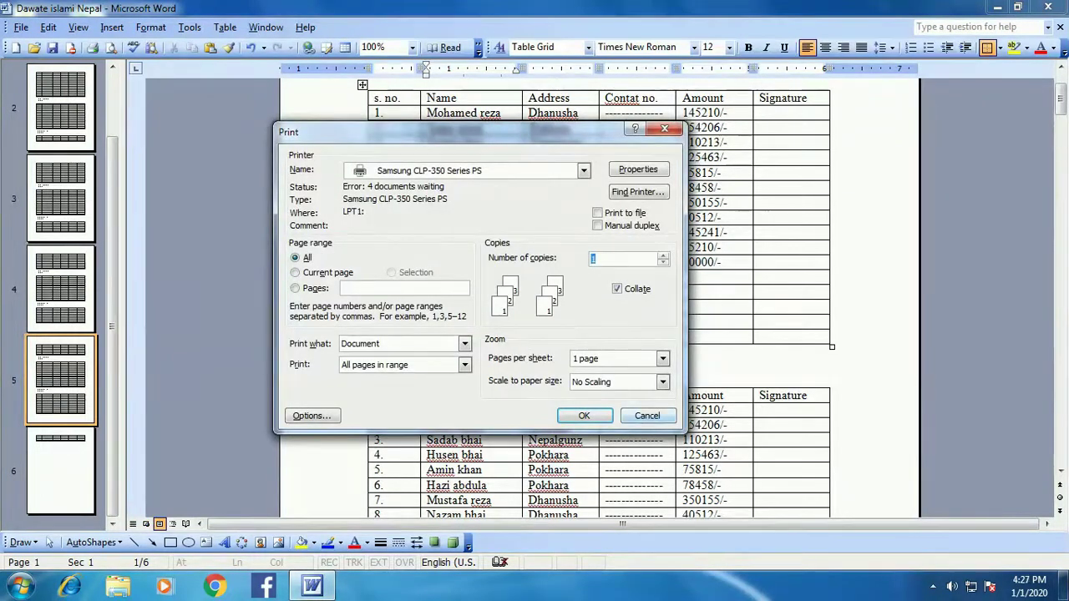
{"action": "key", "text": "Return"}
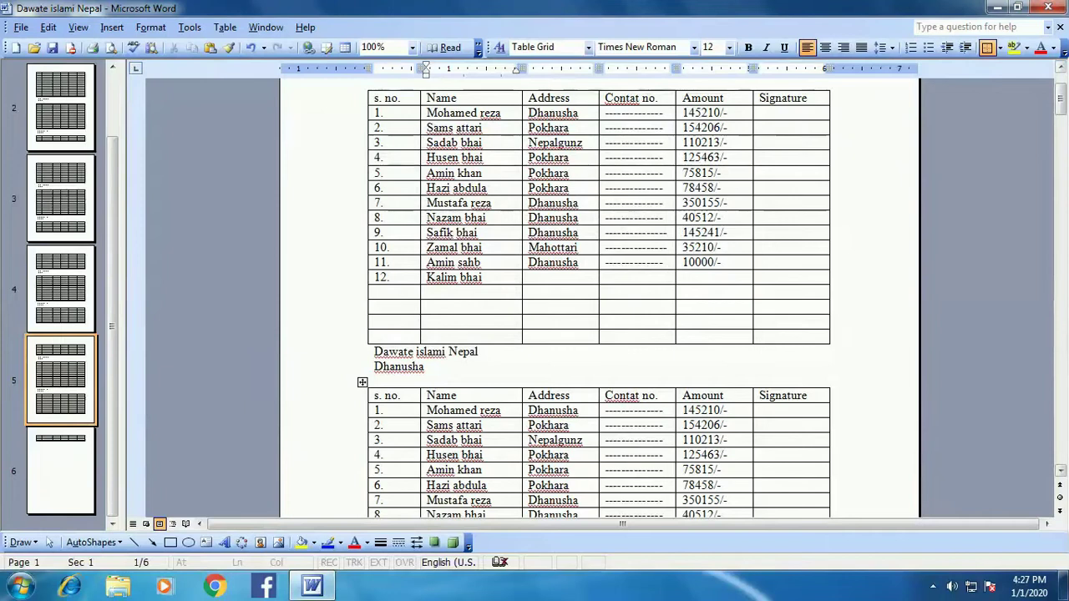
{"action": "left_click_drag", "start_coordinate": [1061, 102], "coordinate": [1061, 106]}
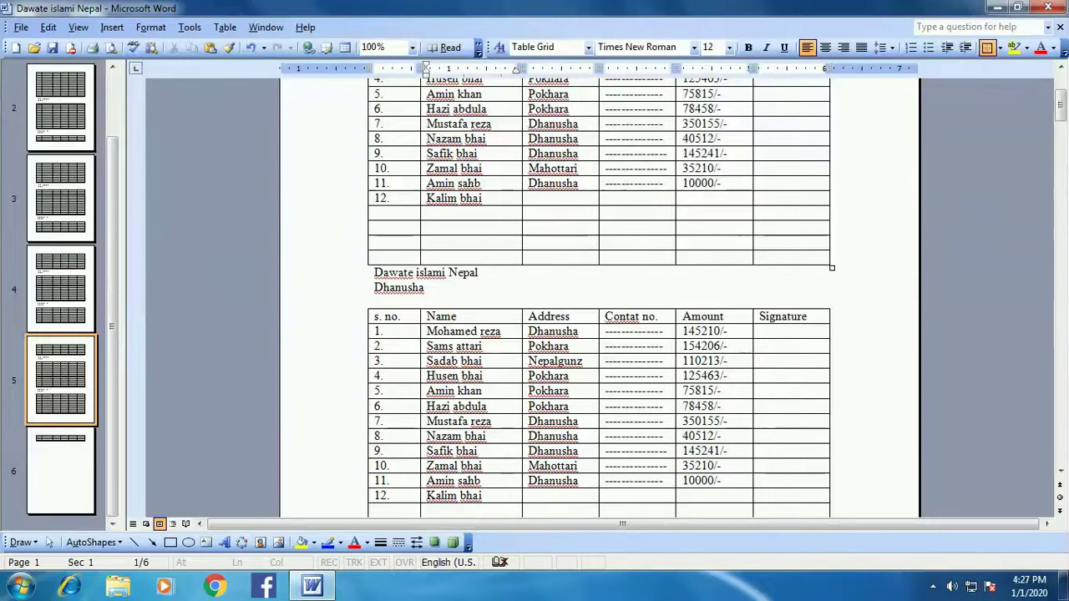
Select the 'Dawate islami Nepal / Dhanusha' heading lines
{"action": "left_click", "coordinate": [61, 108]}
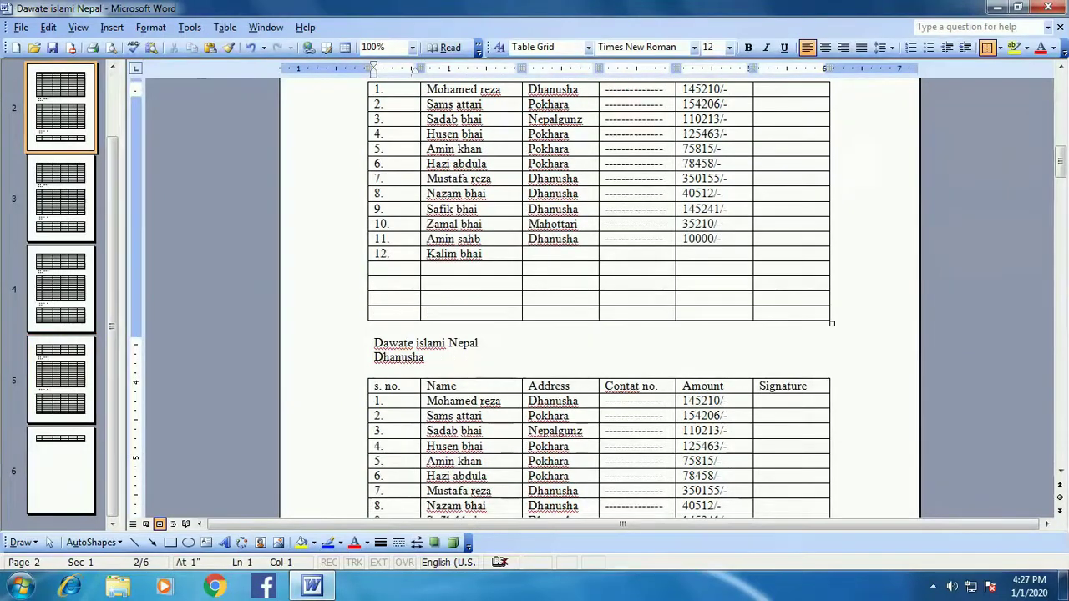
{"action": "left_click_drag", "start_coordinate": [1059, 159], "coordinate": [1058, 92]}
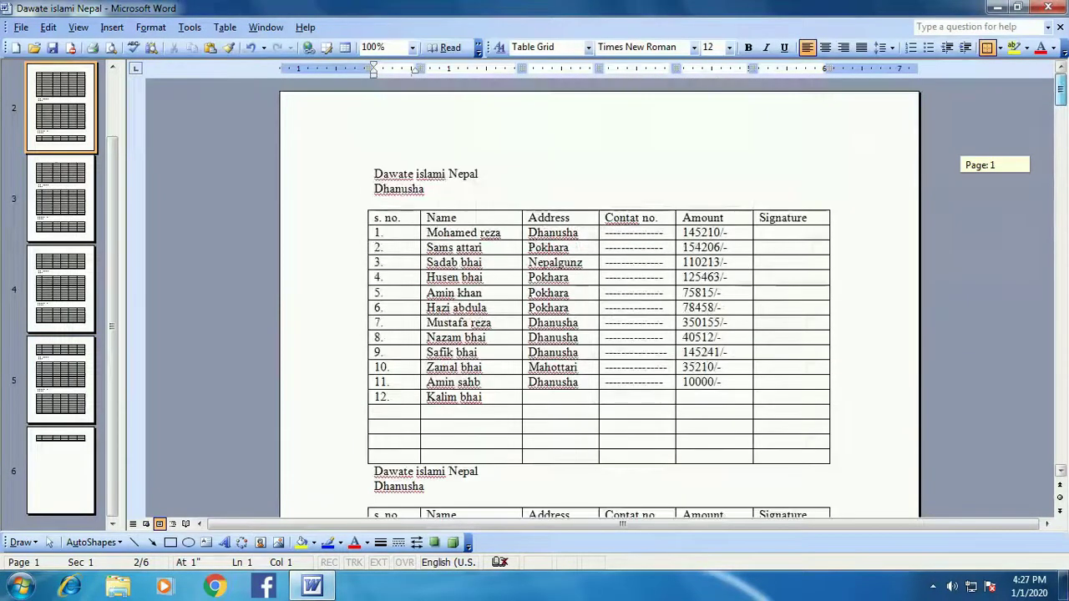
{"action": "left_click_drag", "start_coordinate": [373, 174], "coordinate": [431, 189]}
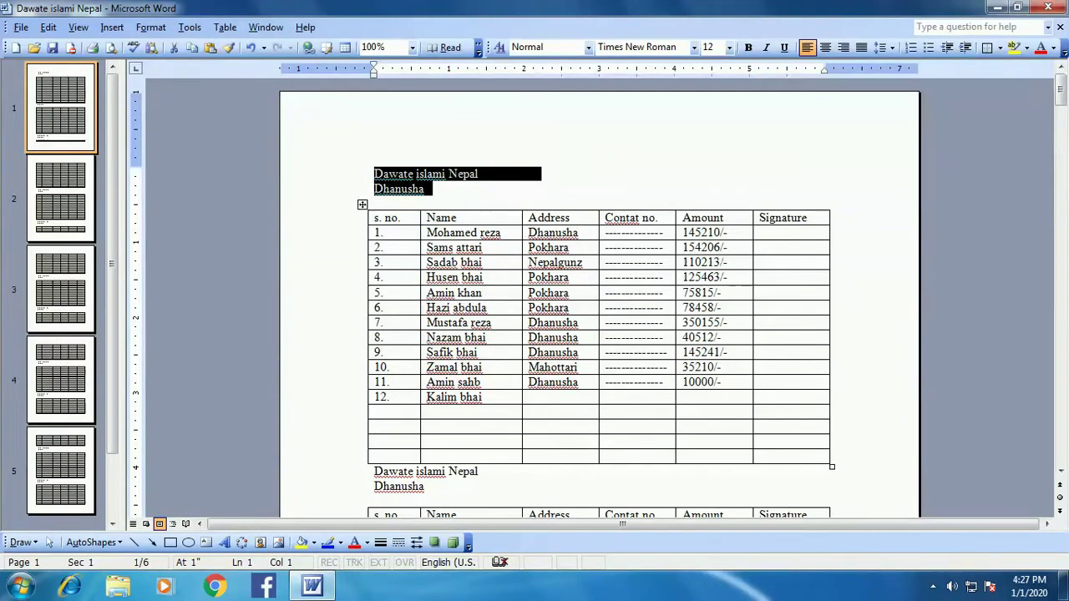
Open the Print dialog with Alt+F and set the page range to Selection
{"action": "key", "text": "alt+f"}
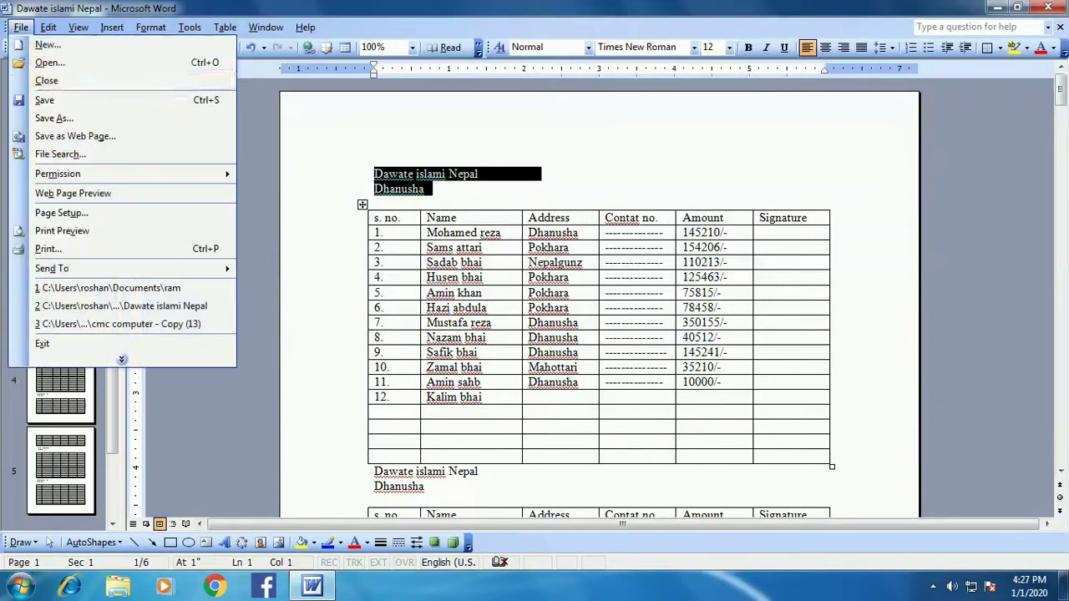
{"action": "key", "text": "Down"}
{"action": "key", "text": "Down"}
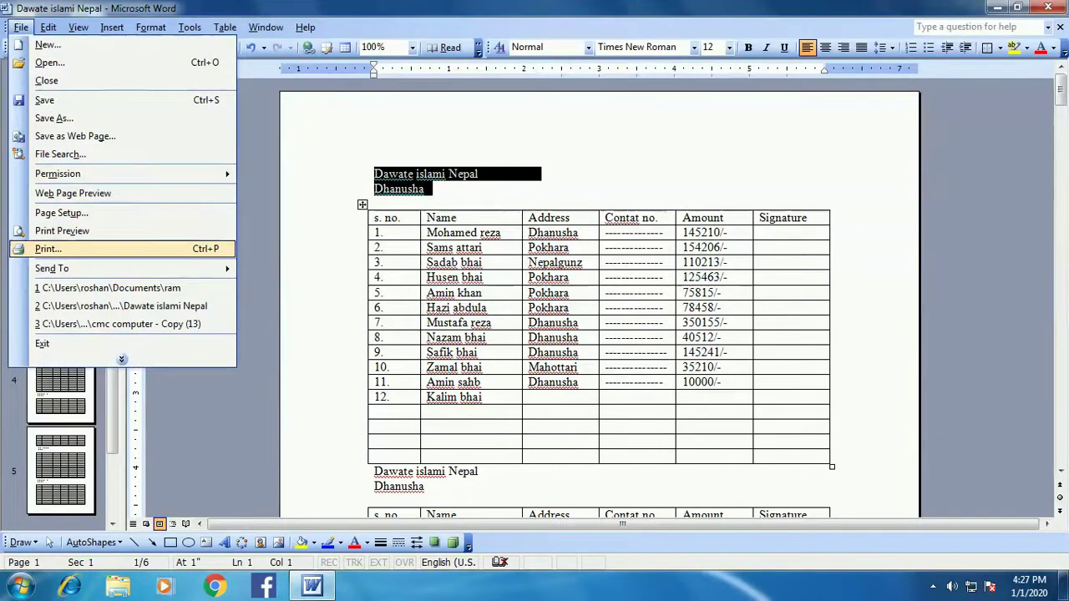
{"action": "key", "text": "Return"}
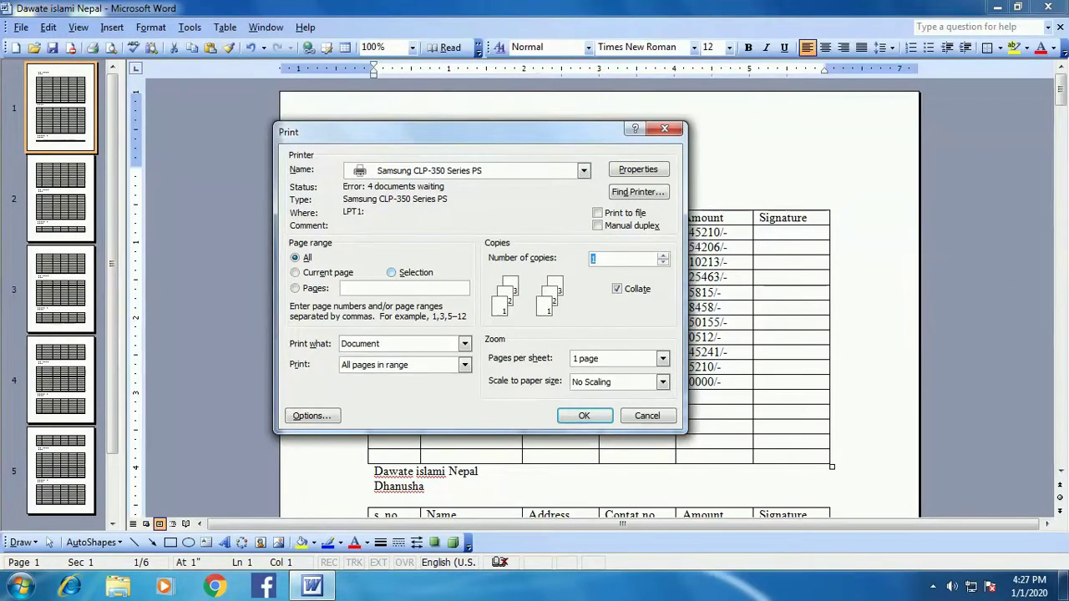
{"action": "left_click", "coordinate": [391, 272]}
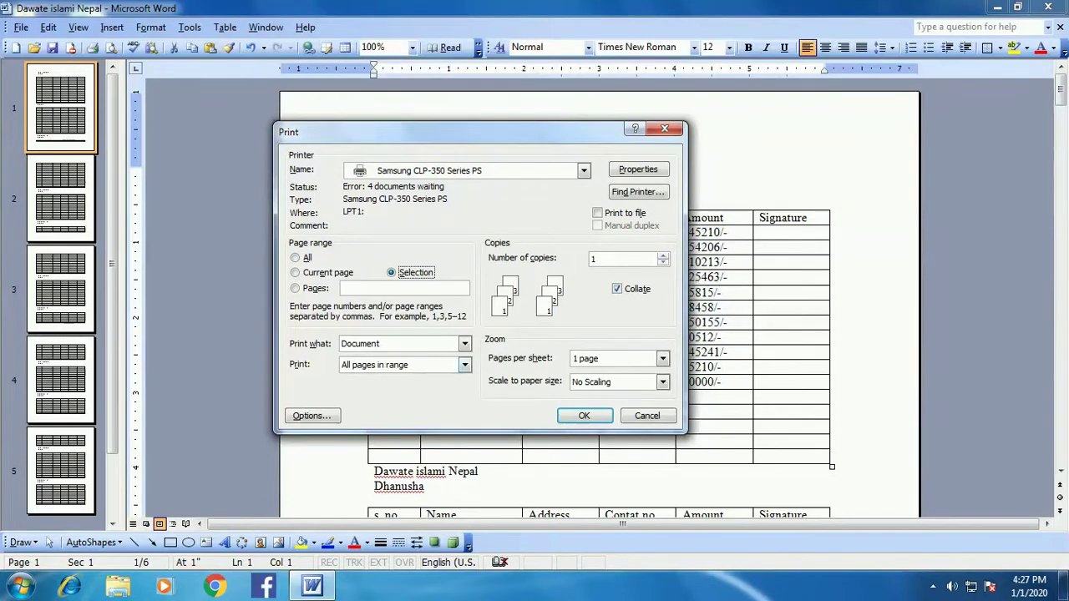
{"action": "key", "text": "alt+p"}
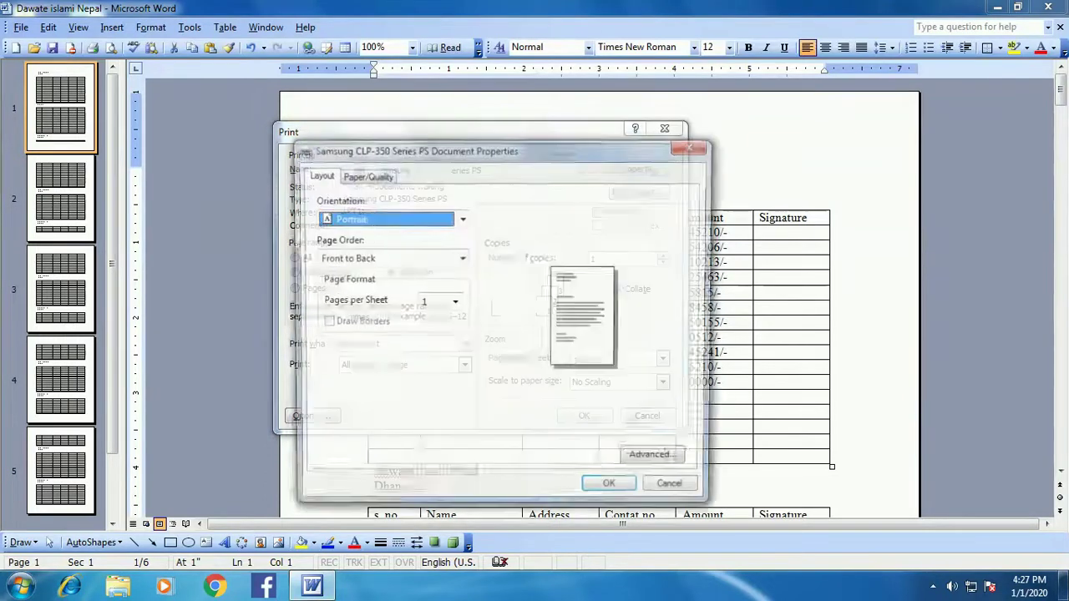
Switch the Samsung printer orientation to Landscape, then back to Portrait
{"action": "key", "text": "alt+Down"}
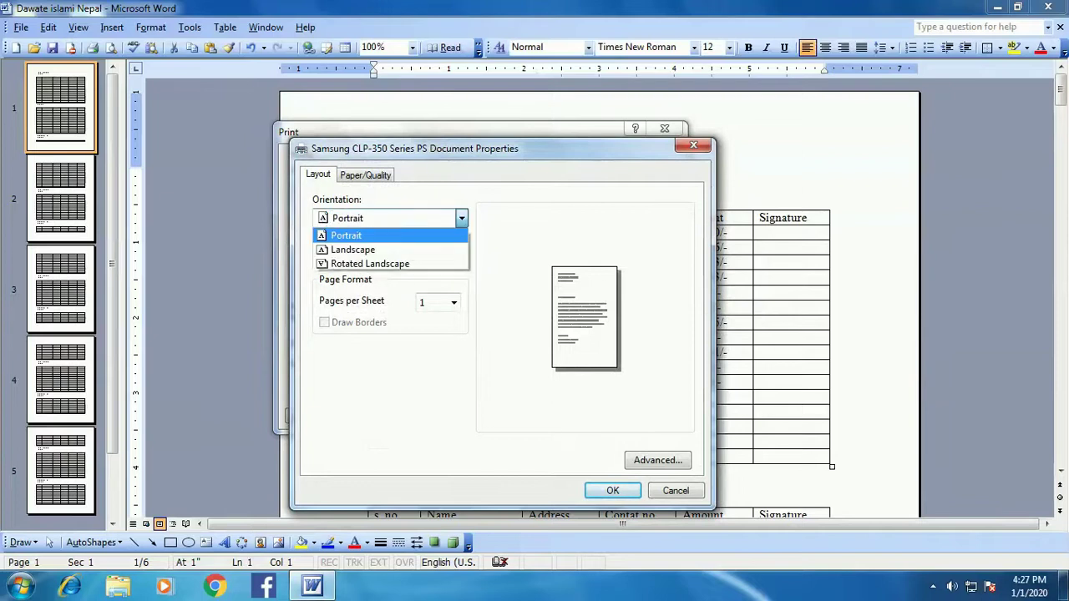
{"action": "key", "text": "Down"}
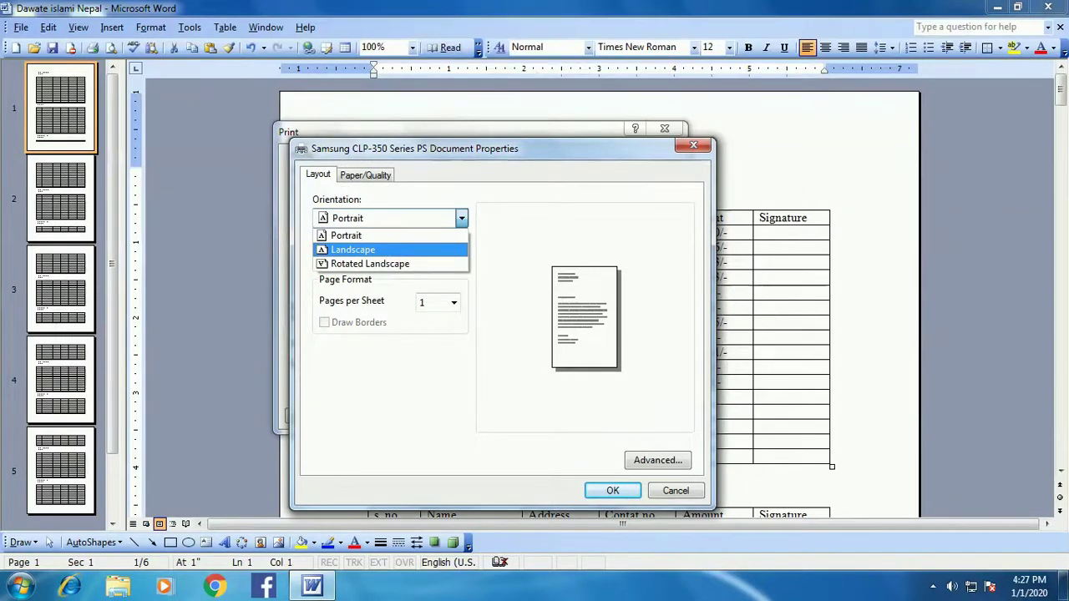
{"action": "key", "text": "Up"}
{"action": "key", "text": "Down"}
{"action": "key", "text": "Return"}
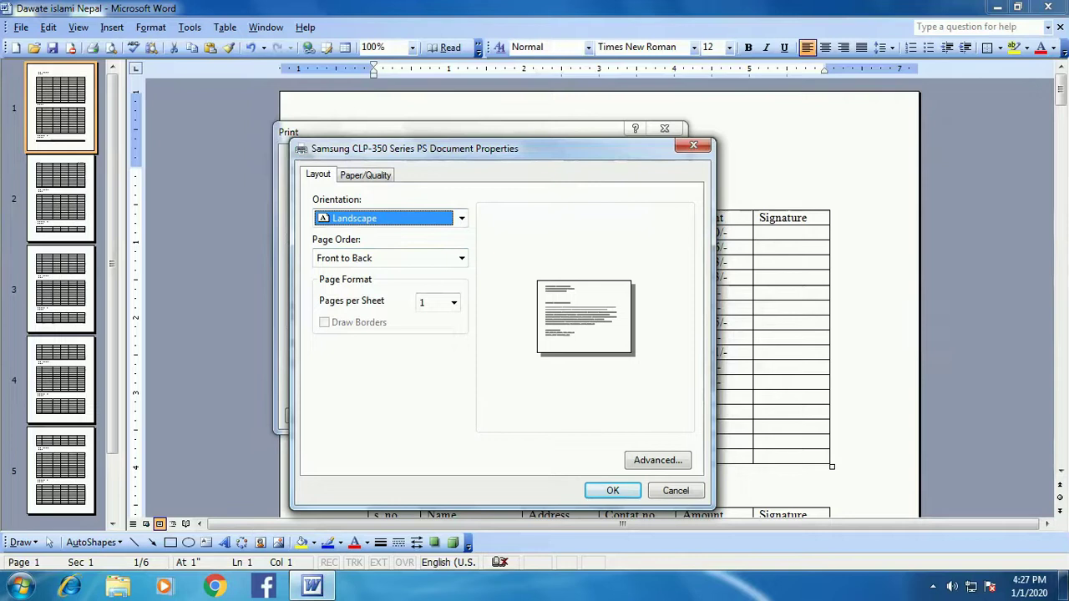
{"action": "key", "text": "alt+Down"}
{"action": "key", "text": "Up"}
{"action": "key", "text": "Return"}
Review Paper/Quality and Advanced settings keeping A4 paper, then print the selected heading
{"action": "key", "text": "shift+Tab"}
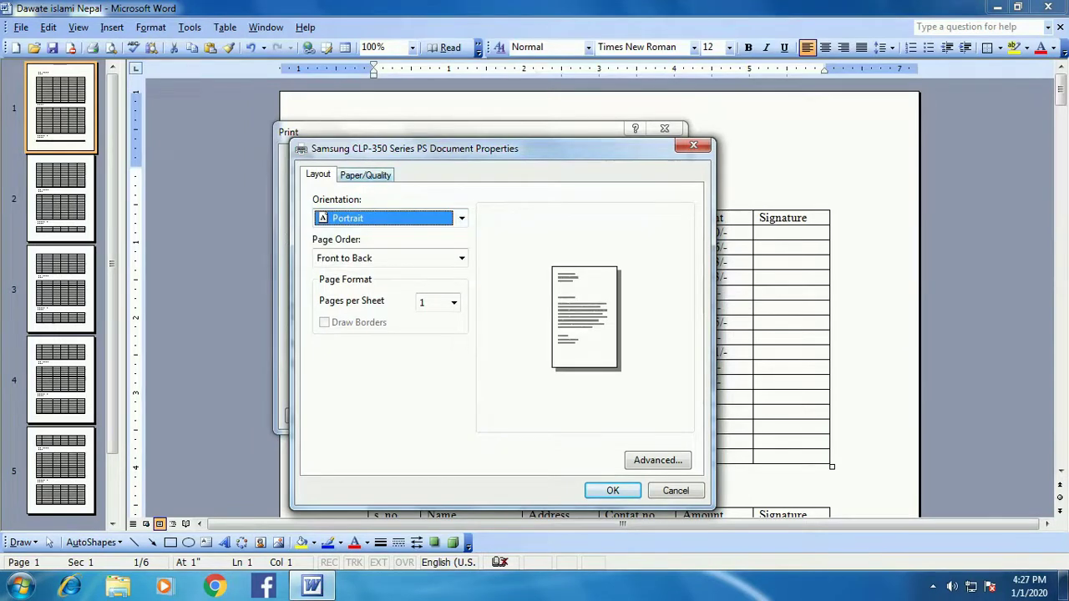
{"action": "key", "text": "Right"}
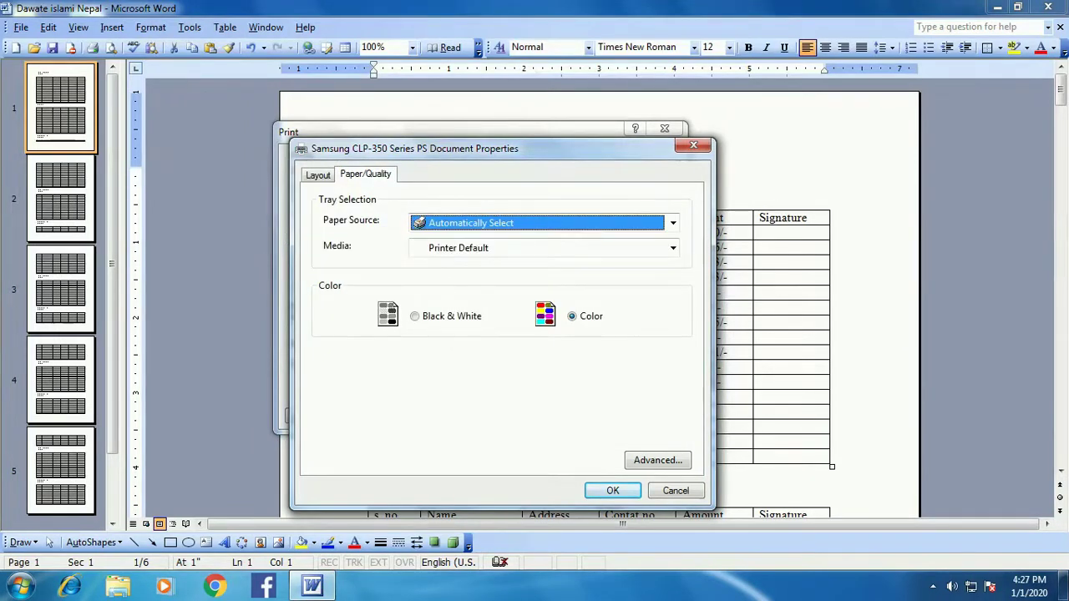
{"action": "key", "text": "Tab"}
{"action": "key", "text": "Tab"}
{"action": "key", "text": "Tab"}
{"action": "key", "text": "Return"}
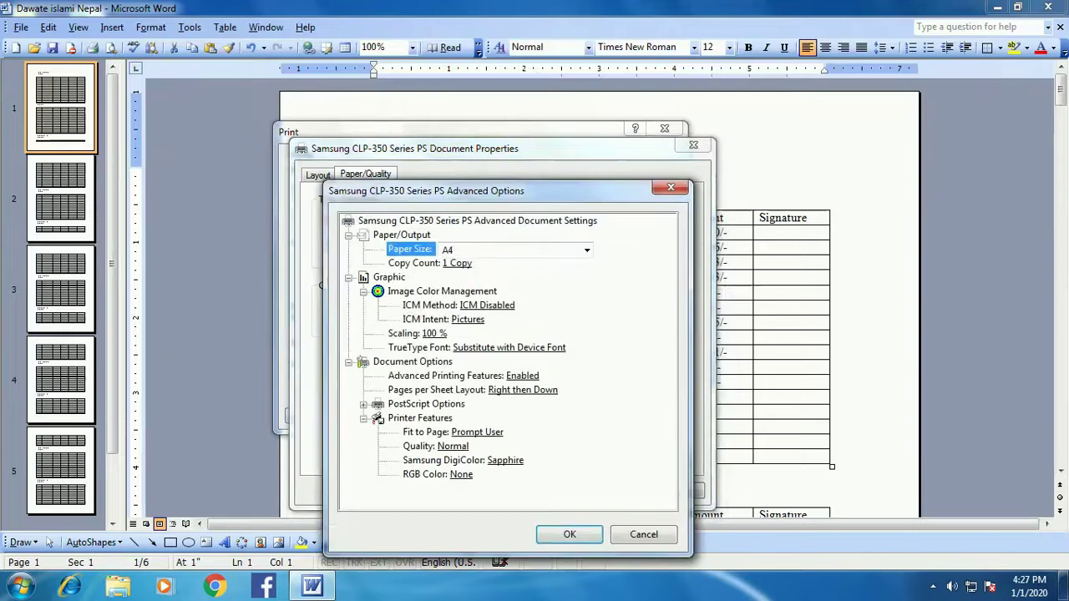
{"action": "key", "text": "Tab"}
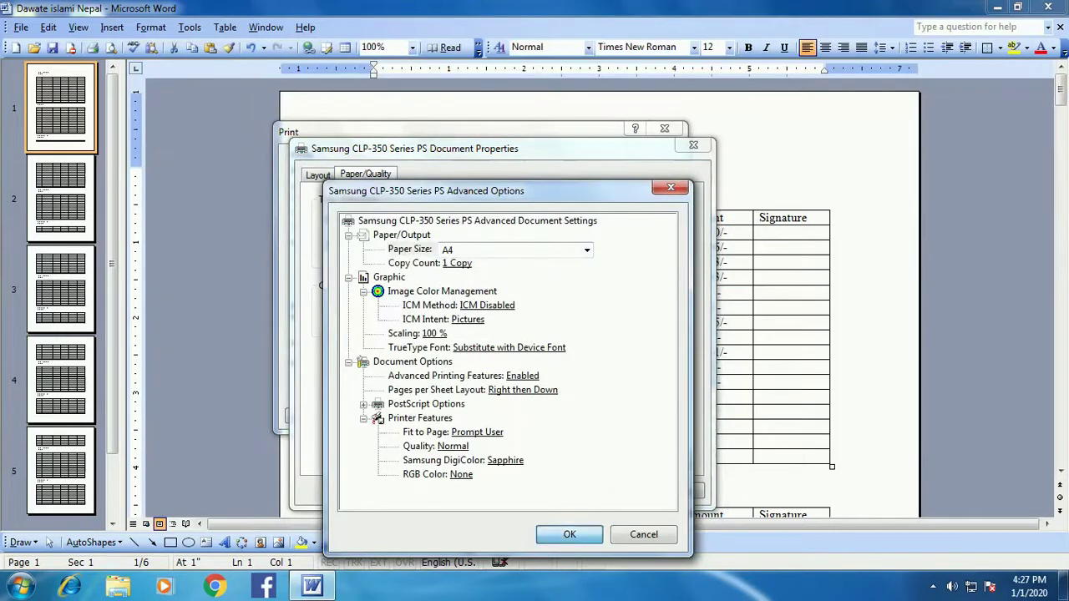
{"action": "key", "text": "Return"}
{"action": "key", "text": "Tab"}
{"action": "key", "text": "Return"}
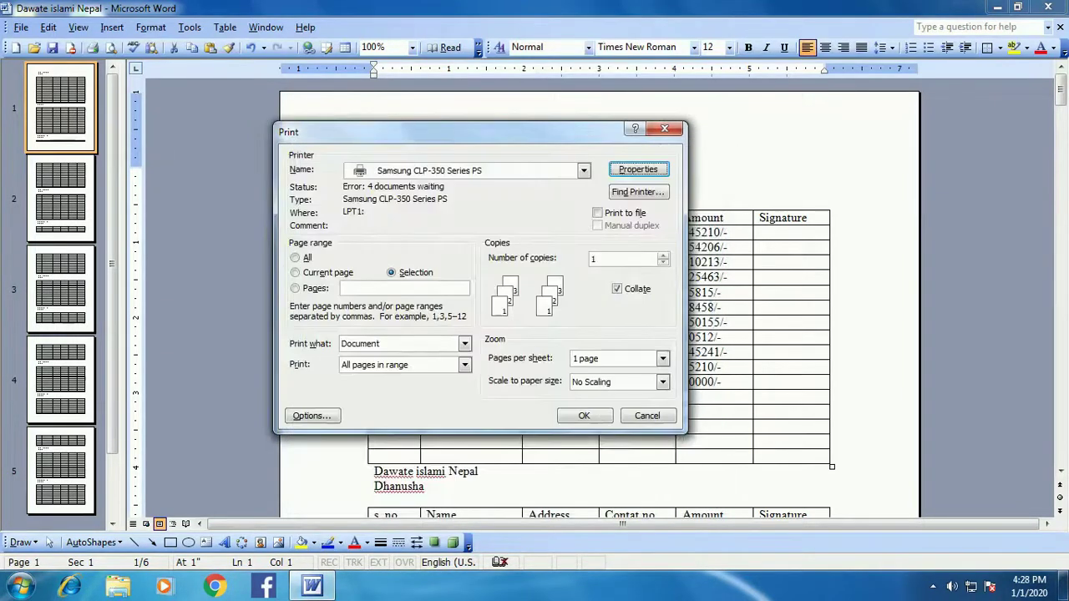
{"action": "key", "text": "Tab"}
{"action": "key", "text": "Return"}
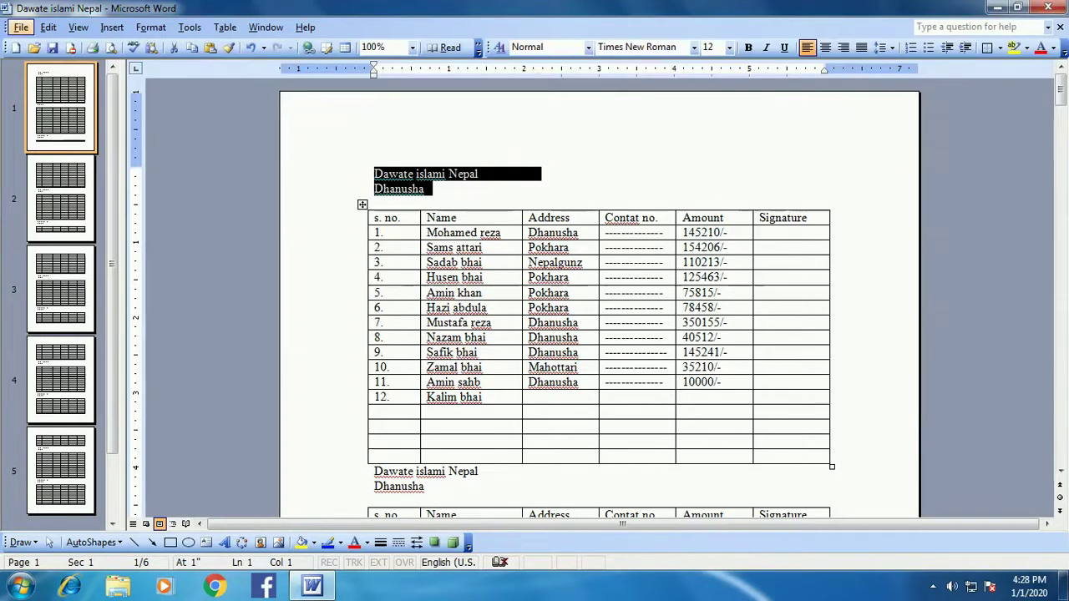
Reopen the Print dialog and switch the range from Current page to Pages
{"action": "key", "text": "alt+f"}
{"action": "key", "text": "Up"}
{"action": "key", "text": "Up"}
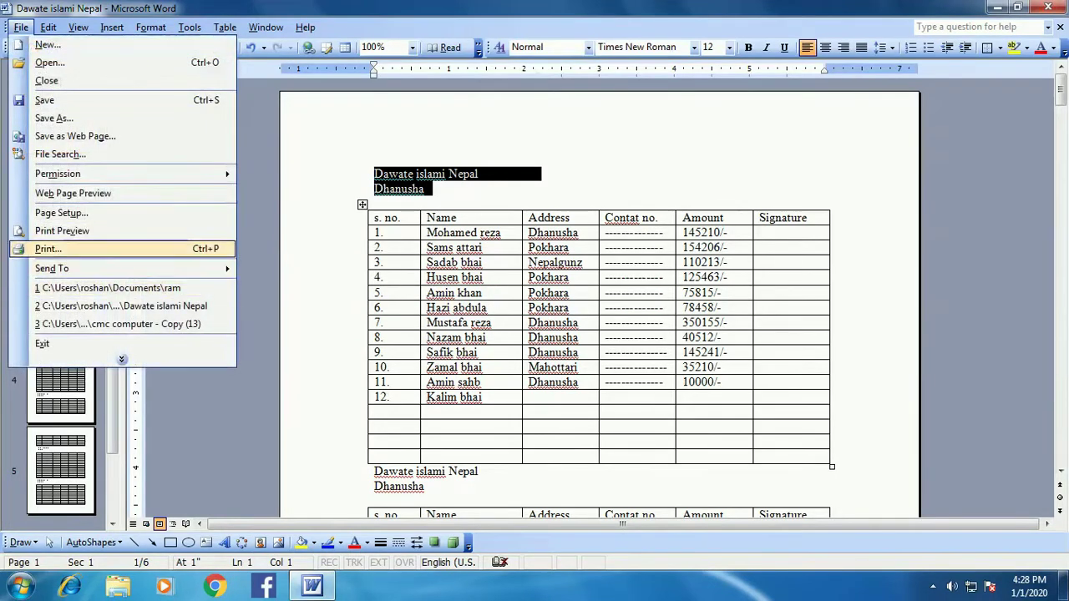
{"action": "key", "text": "Return"}
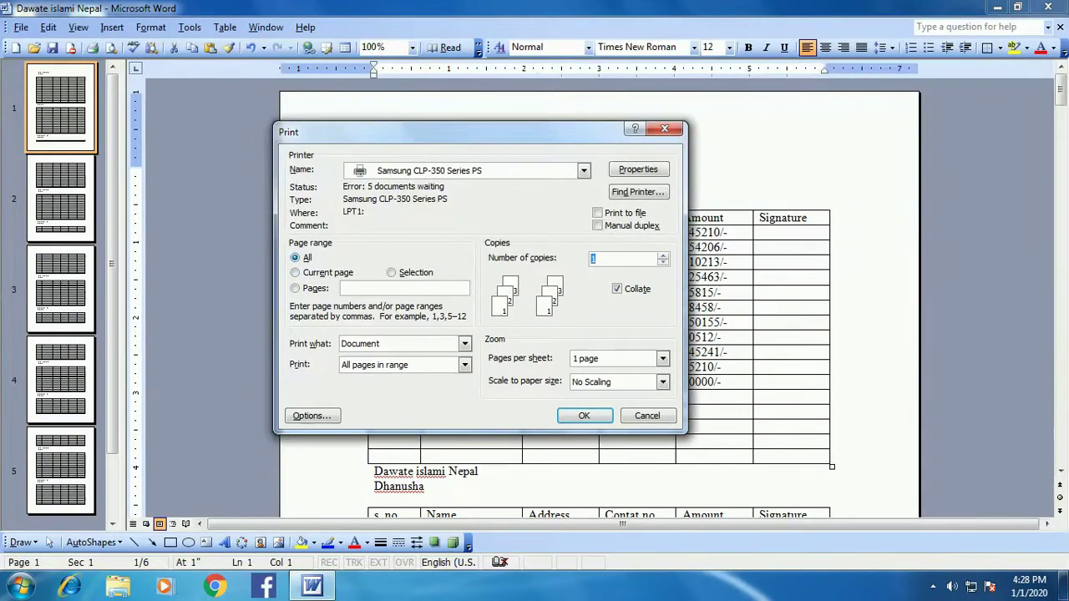
{"action": "key", "text": "alt+e"}
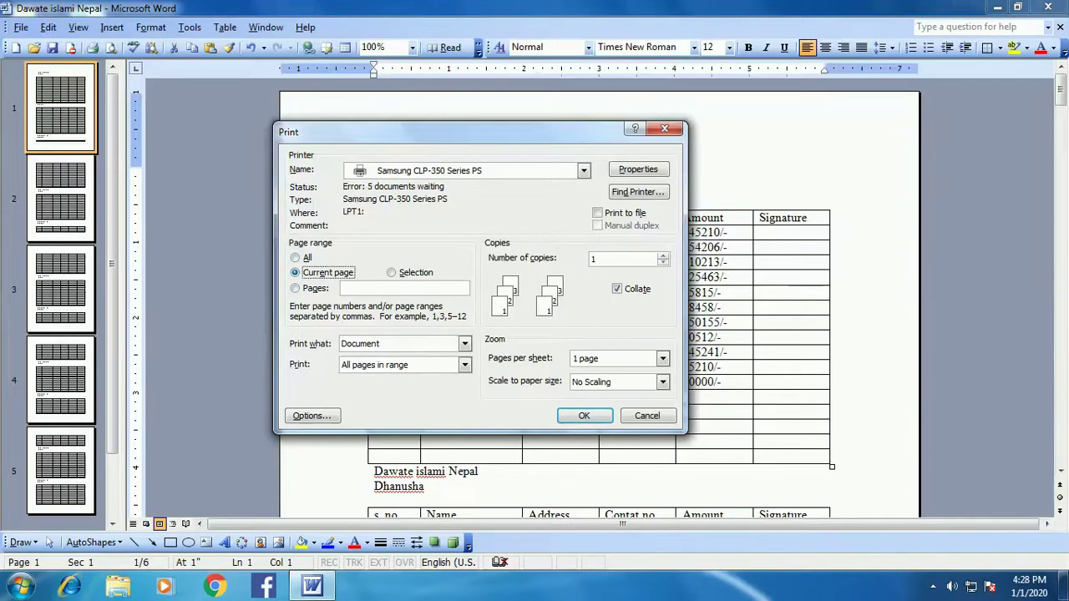
{"action": "key", "text": "alt+g"}
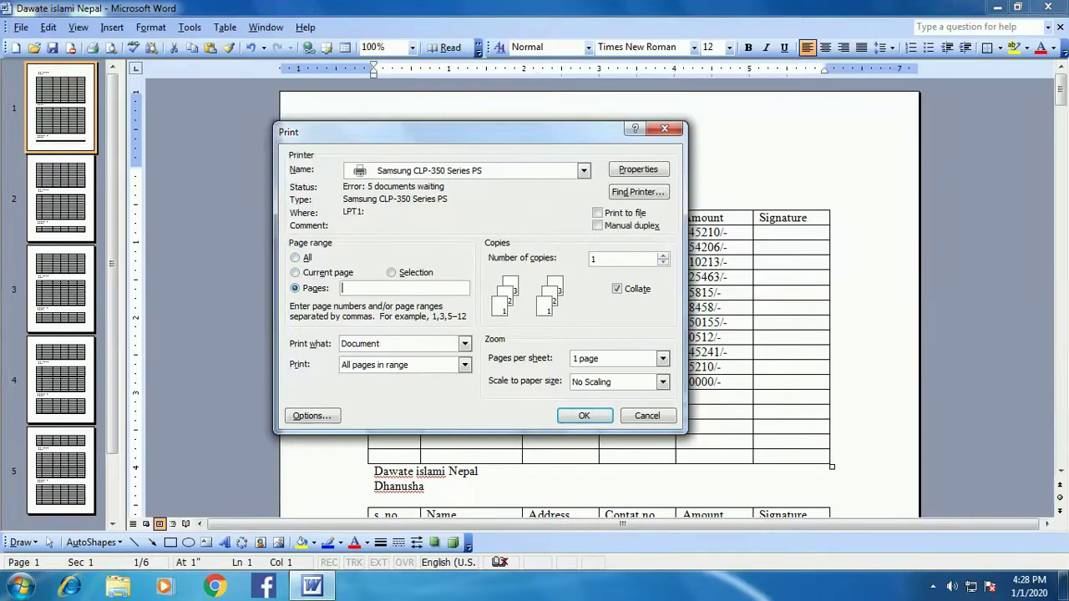